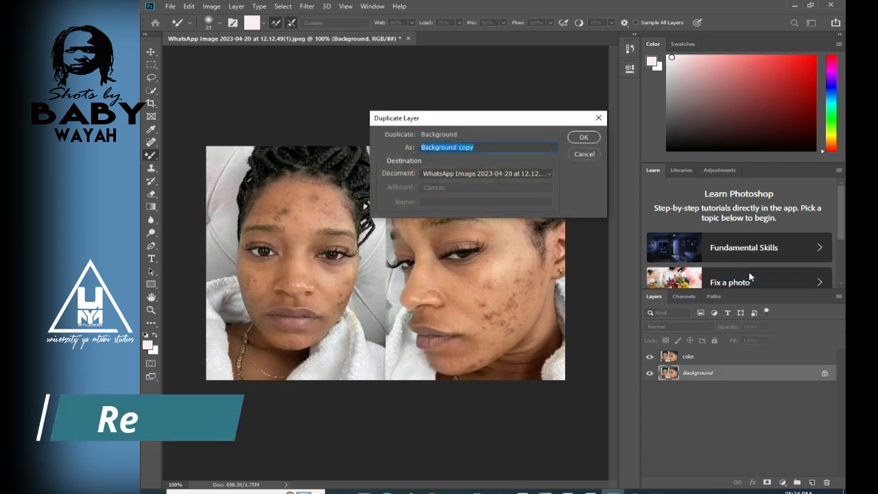
# Duplicate the Background layer as "texture" and set the copy to Linear Light blending at 92% opacity
pyautogui.write('texture')
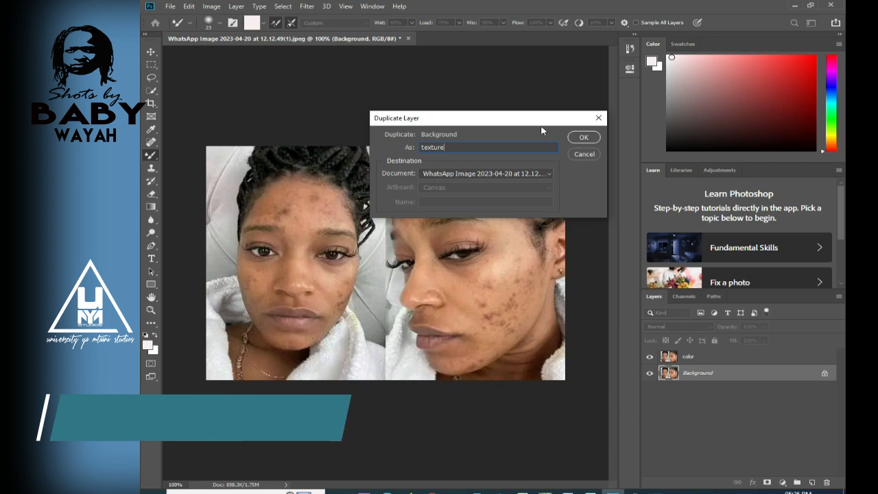
pyautogui.click(582, 137)
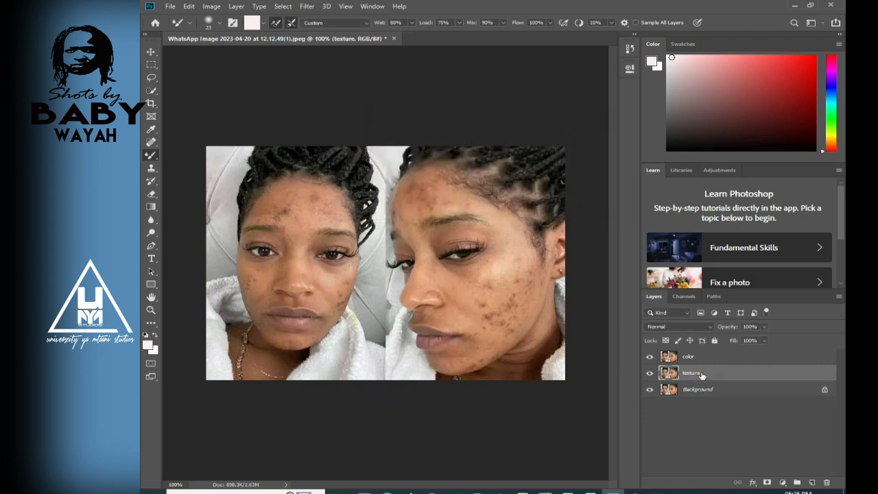
pyautogui.click(707, 328)
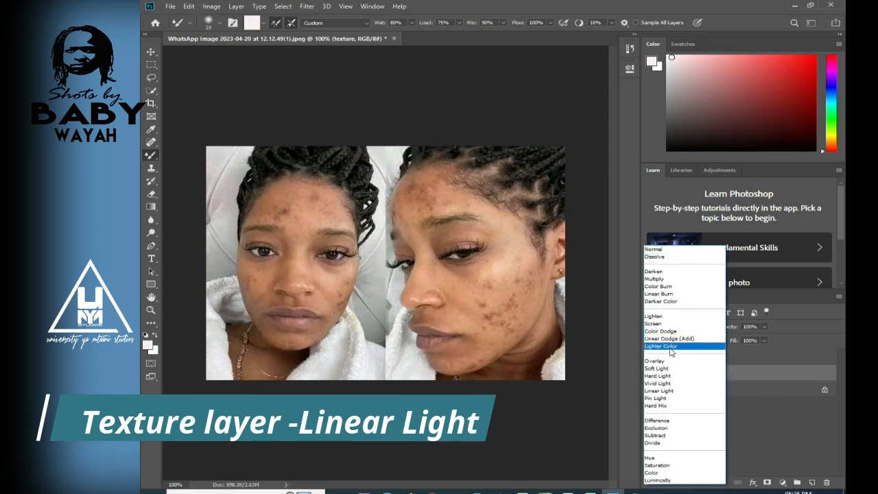
pyautogui.click(659, 391)
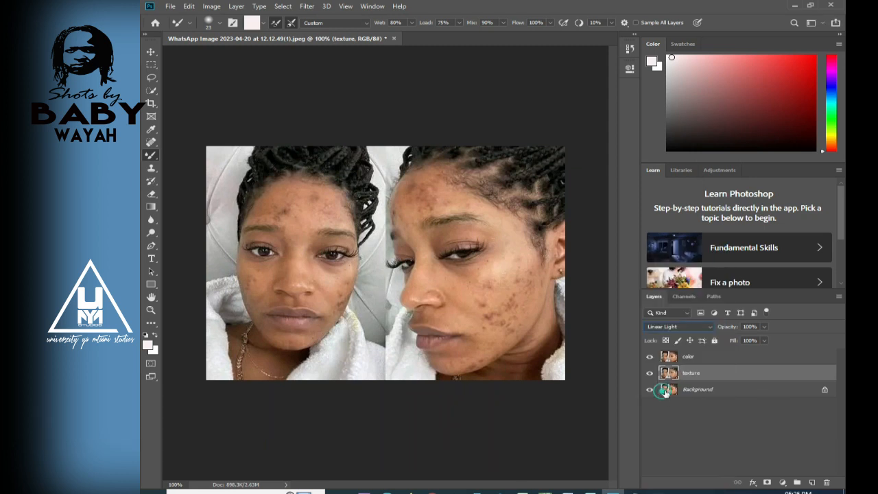
pyautogui.moveTo(732, 330); pyautogui.dragTo(731, 331)
# Apply a High Pass filter with a 3.5-pixel radius to the texture layer and adjust the layer's opacity
pyautogui.click(702, 370)
pyautogui.click(304, 9)
pyautogui.click(317, 9)
pyautogui.click(320, 12)
pyautogui.moveTo(308, 10)
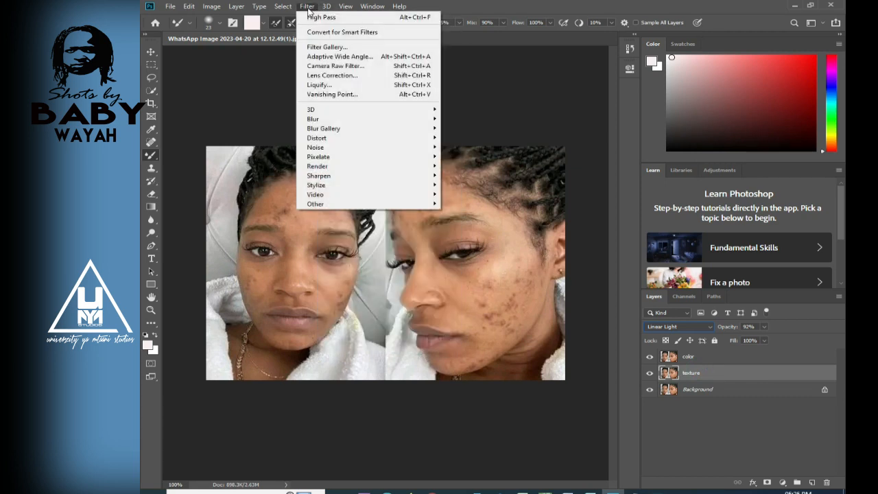
pyautogui.moveTo(366, 204)
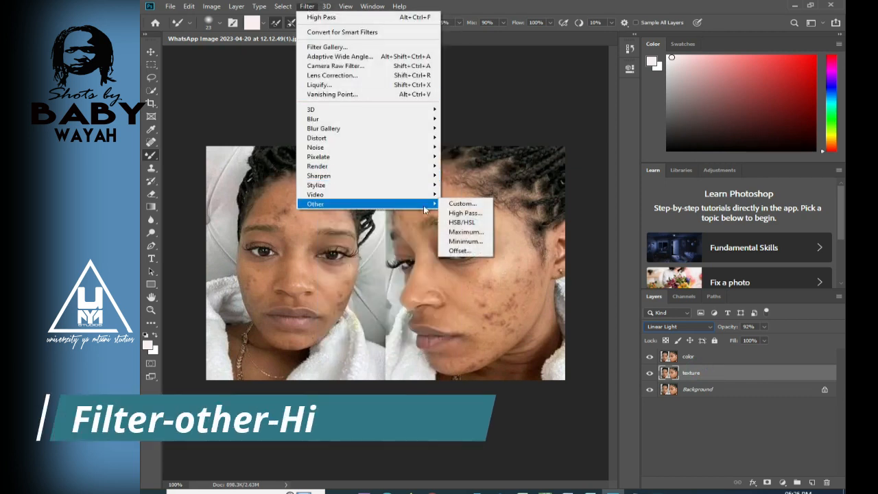
pyautogui.click(471, 215)
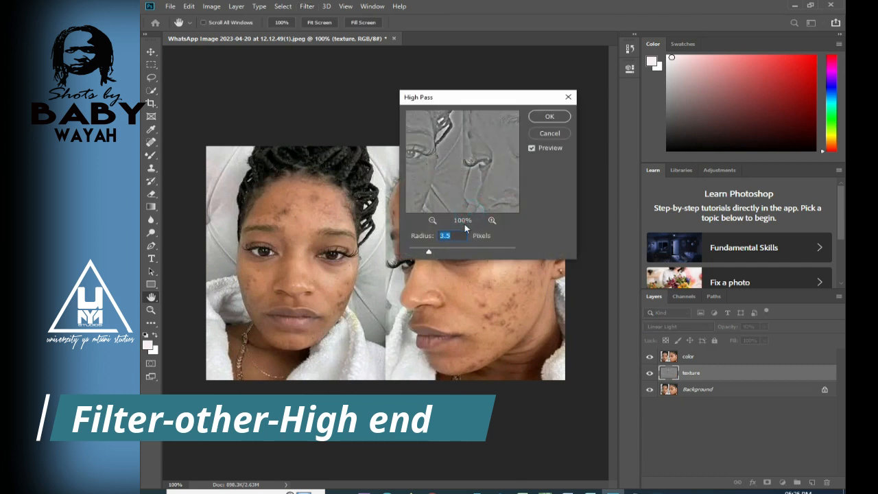
pyautogui.click(431, 254)
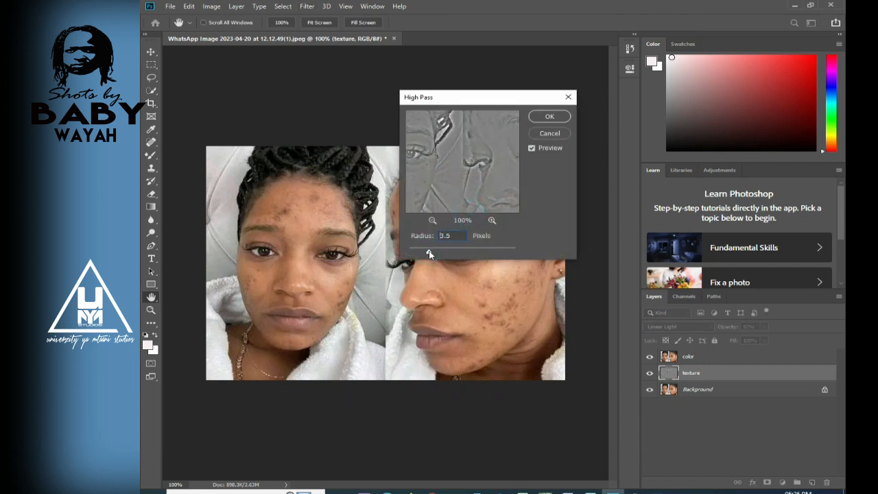
pyautogui.moveTo(497, 179); pyautogui.dragTo(476, 132)
pyautogui.moveTo(489, 163); pyautogui.dragTo(440, 148)
pyautogui.moveTo(423, 188); pyautogui.dragTo(522, 188)
pyautogui.moveTo(483, 137); pyautogui.dragTo(450, 128)
pyautogui.click(547, 117)
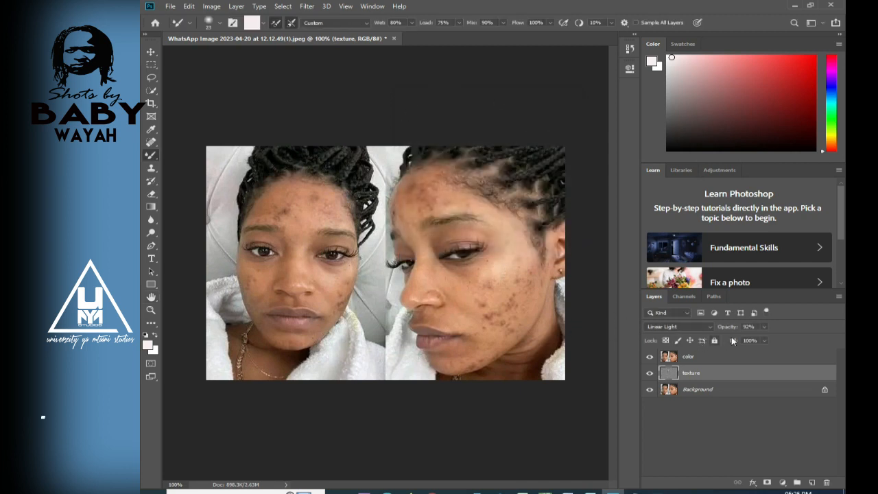
pyautogui.moveTo(731, 328); pyautogui.dragTo(722, 329)
# Remove the dark spots from the front-facing face's forehead on the color layer with the Spot Healing Brush
pyautogui.click(683, 357)
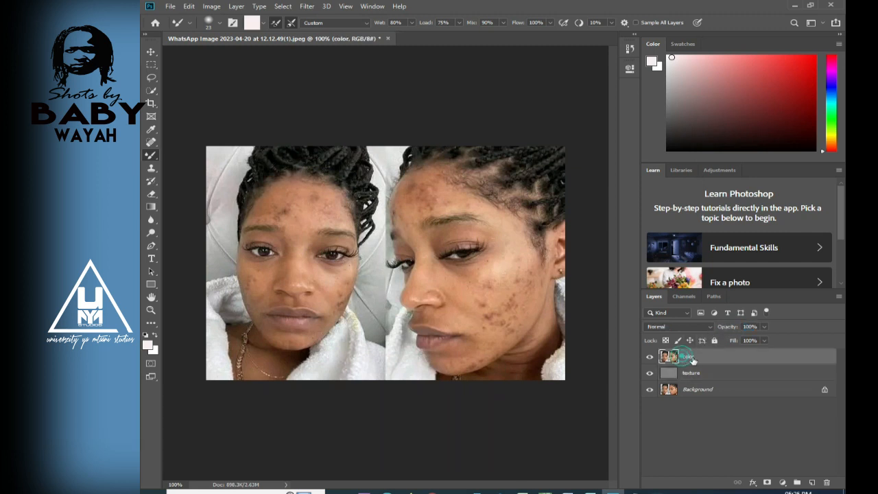
pyautogui.click(151, 141)
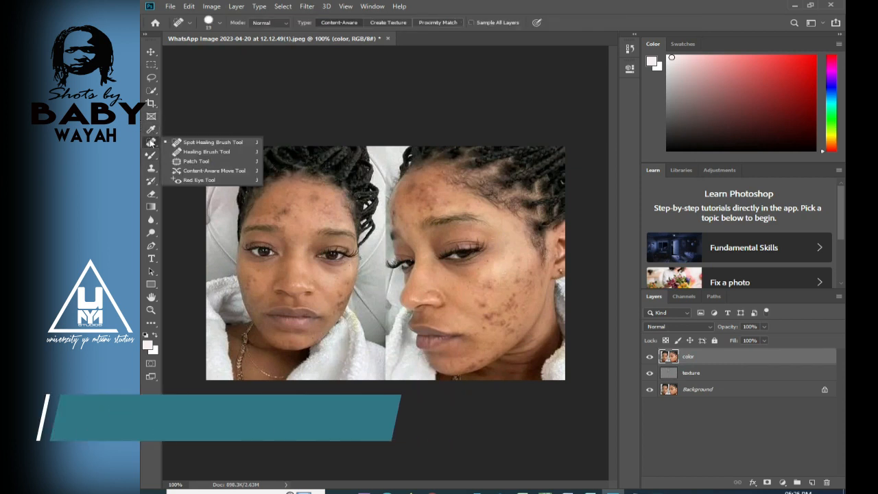
pyautogui.click(196, 142)
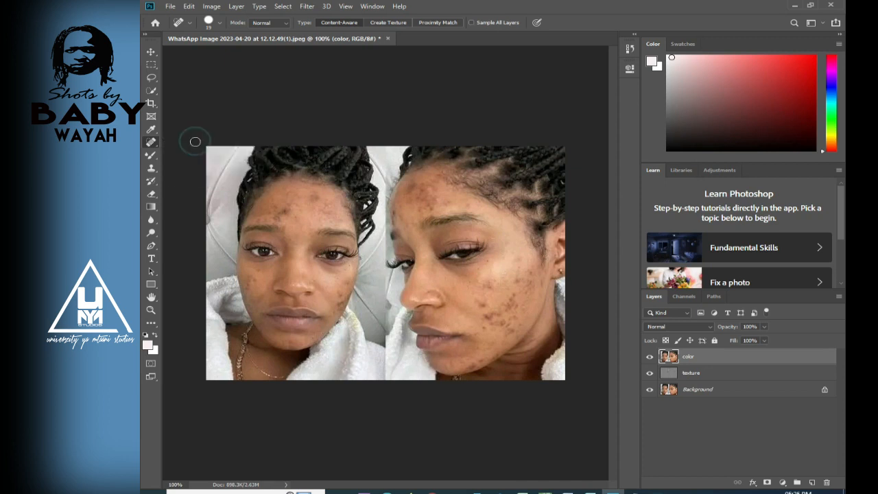
pyautogui.click(286, 209)
pyautogui.moveTo(287, 209); pyautogui.dragTo(286, 216)
pyautogui.click(302, 206)
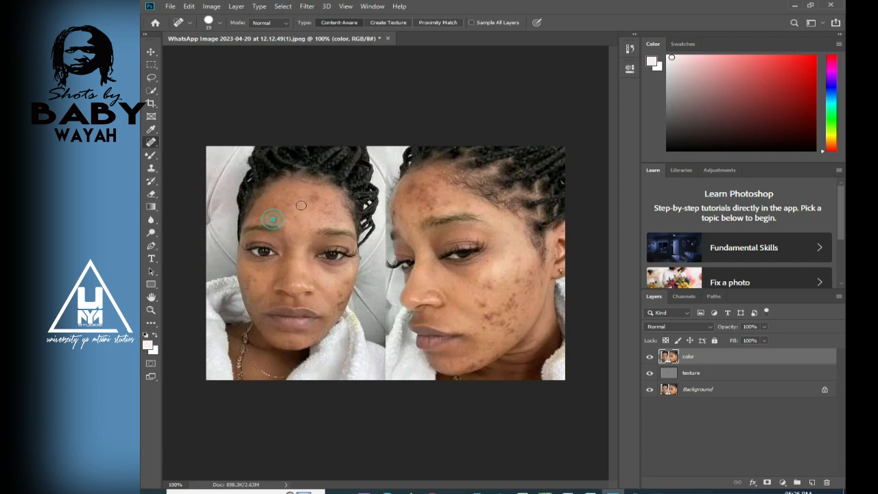
pyautogui.moveTo(295, 190)
pyautogui.mouseDown()
pyautogui.moveTo(288, 207)
pyautogui.moveTo(266, 219)
pyautogui.mouseUp()
pyautogui.click(295, 220)
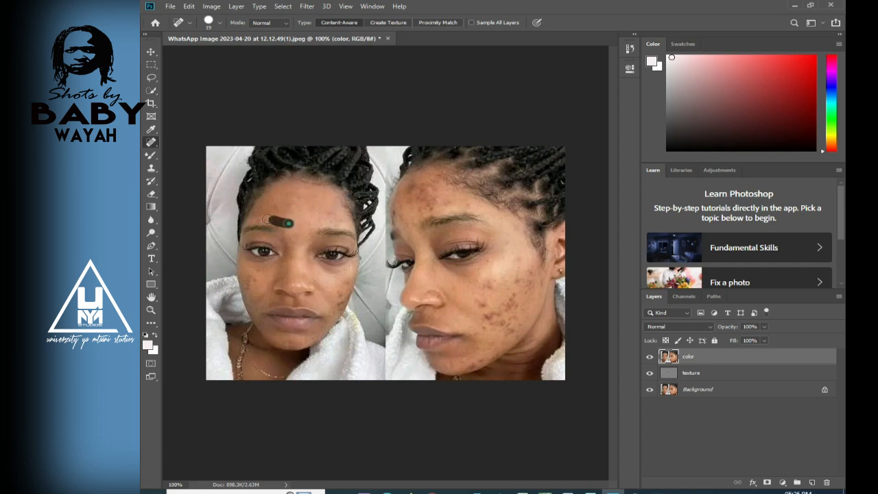
# Heal the blemishes on both cheeks of the front-facing face with the Spot Healing Brush
pyautogui.moveTo(345, 292); pyautogui.dragTo(340, 302)
pyautogui.click(338, 300)
pyautogui.moveTo(250, 279); pyautogui.dragTo(251, 294)
pyautogui.click(256, 295)
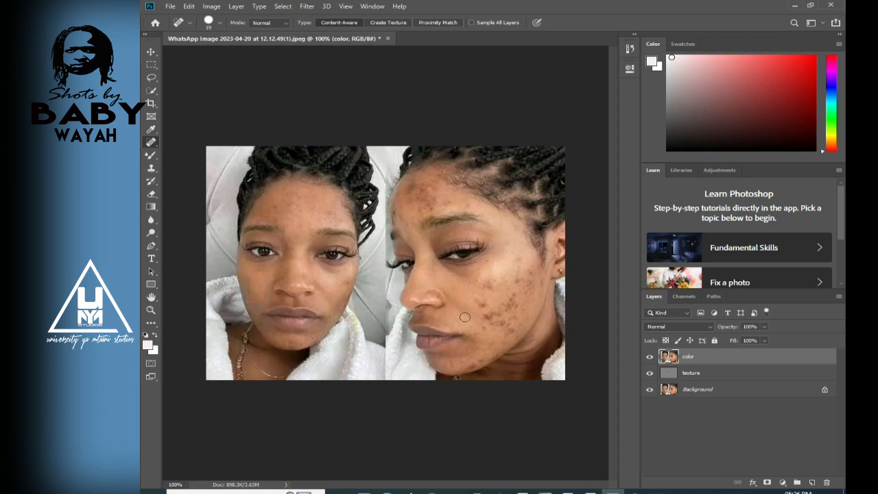
# Heal the acne marks across the cheek and jaw of the side-facing face with the Spot Healing Brush
pyautogui.moveTo(499, 309)
pyautogui.mouseDown()
pyautogui.moveTo(489, 329)
pyautogui.moveTo(483, 268)
pyautogui.mouseUp()
pyautogui.moveTo(509, 294)
pyautogui.mouseDown()
pyautogui.moveTo(518, 329)
pyautogui.moveTo(484, 339)
pyautogui.mouseUp()
pyautogui.click(503, 316)
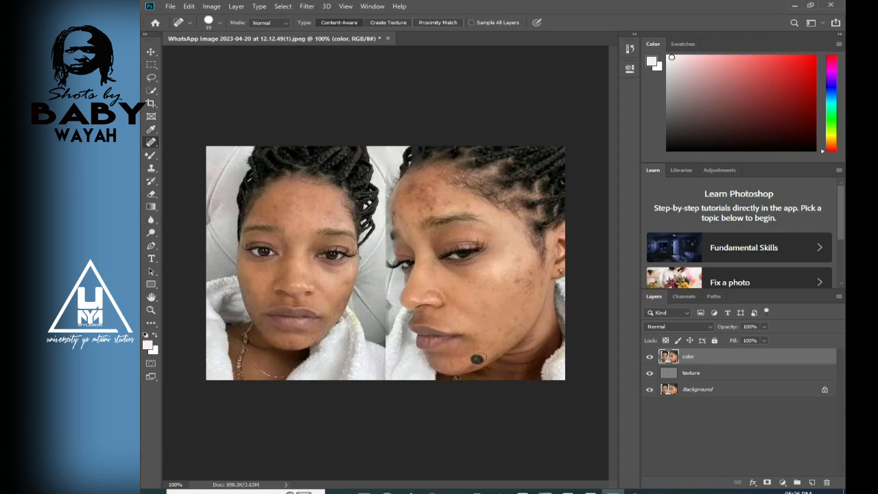
pyautogui.click(512, 321)
pyautogui.moveTo(536, 273); pyautogui.dragTo(533, 293)
pyautogui.click(535, 286)
pyautogui.click(524, 293)
pyautogui.click(513, 327)
pyautogui.click(483, 348)
# Heal the dark spots on the side-facing face's forehead and a remaining spot near its chin
pyautogui.click(458, 203)
pyautogui.click(427, 208)
pyautogui.click(416, 185)
pyautogui.click(422, 182)
pyautogui.moveTo(448, 191); pyautogui.dragTo(416, 200)
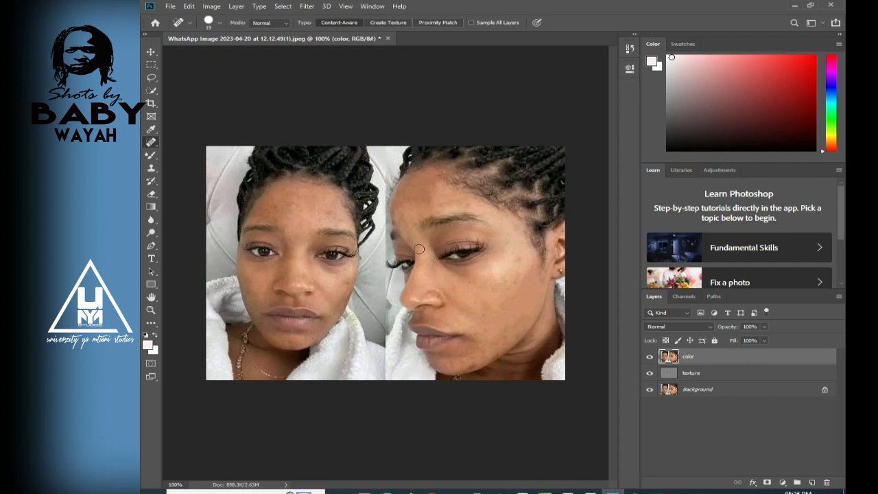
pyautogui.click(473, 364)
# Blend the uneven skin tones on the front-facing face's forehead with the Mixer Brush at 200% zoom
pyautogui.click(151, 155)
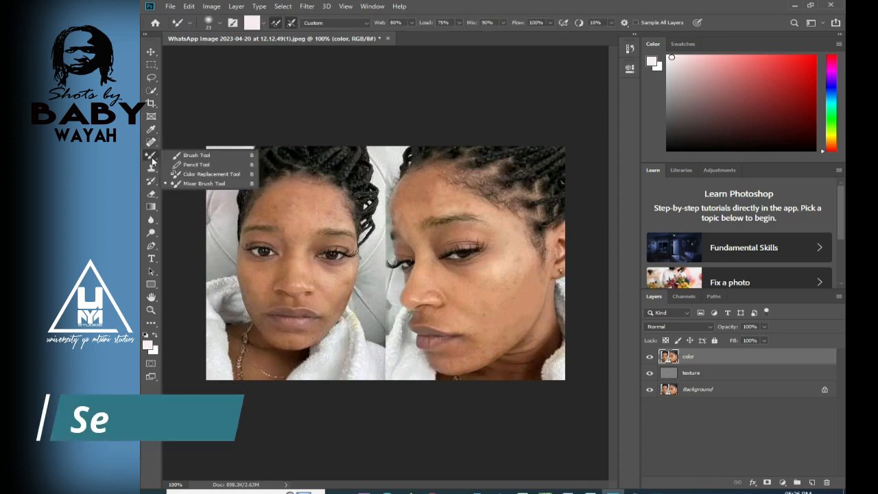
pyautogui.click(198, 183)
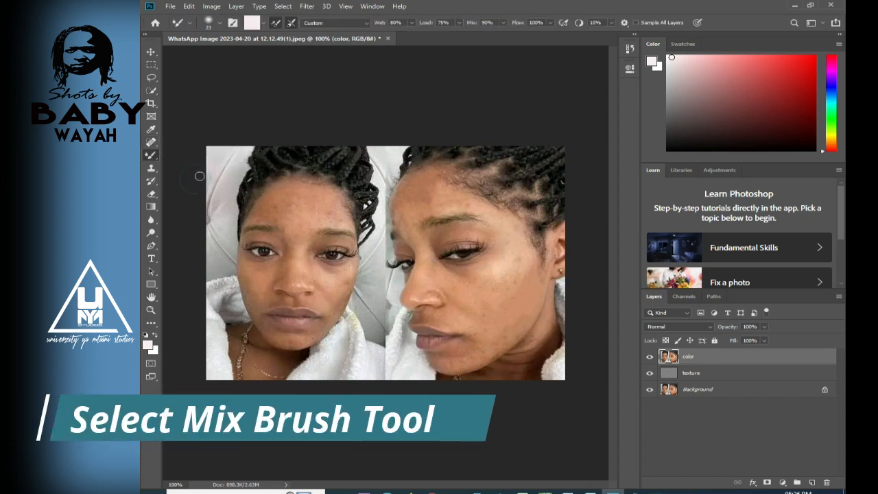
pyautogui.hotkey('ctrl', '+')
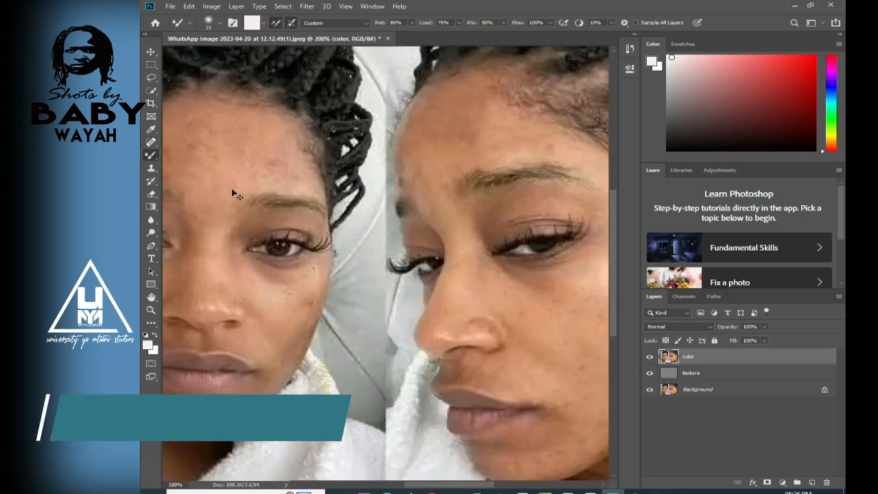
pyautogui.moveTo(443, 488); pyautogui.dragTo(407, 485)
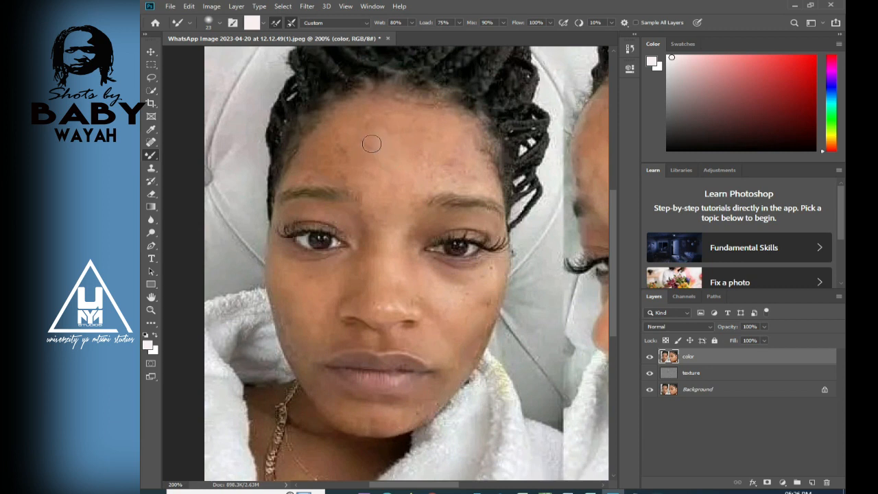
pyautogui.moveTo(383, 122); pyautogui.dragTo(383, 140)
pyautogui.moveTo(472, 183)
pyautogui.mouseDown()
pyautogui.moveTo(456, 163)
pyautogui.moveTo(477, 177)
pyautogui.moveTo(443, 171)
pyautogui.moveTo(486, 177)
pyautogui.mouseUp()
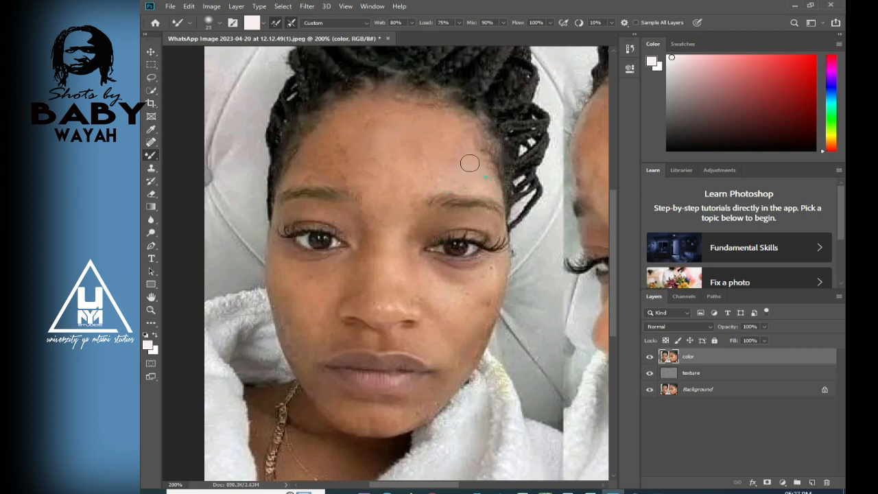
pyautogui.moveTo(429, 150)
pyautogui.mouseDown()
pyautogui.moveTo(343, 162)
pyautogui.moveTo(364, 144)
pyautogui.moveTo(328, 151)
pyautogui.moveTo(369, 152)
pyautogui.moveTo(328, 165)
pyautogui.moveTo(389, 166)
pyautogui.moveTo(333, 161)
pyautogui.moveTo(366, 154)
pyautogui.moveTo(378, 170)
pyautogui.moveTo(326, 169)
pyautogui.moveTo(344, 157)
pyautogui.moveTo(324, 154)
pyautogui.moveTo(343, 120)
pyautogui.moveTo(316, 138)
pyautogui.moveTo(338, 129)
pyautogui.moveTo(296, 192)
pyautogui.mouseUp()
pyautogui.click(327, 164)
# Smooth the cheeks, chin and nose of the front-facing face with Mixer Brush strokes
pyautogui.moveTo(316, 279)
pyautogui.mouseDown()
pyautogui.moveTo(298, 293)
pyautogui.moveTo(300, 284)
pyautogui.mouseUp()
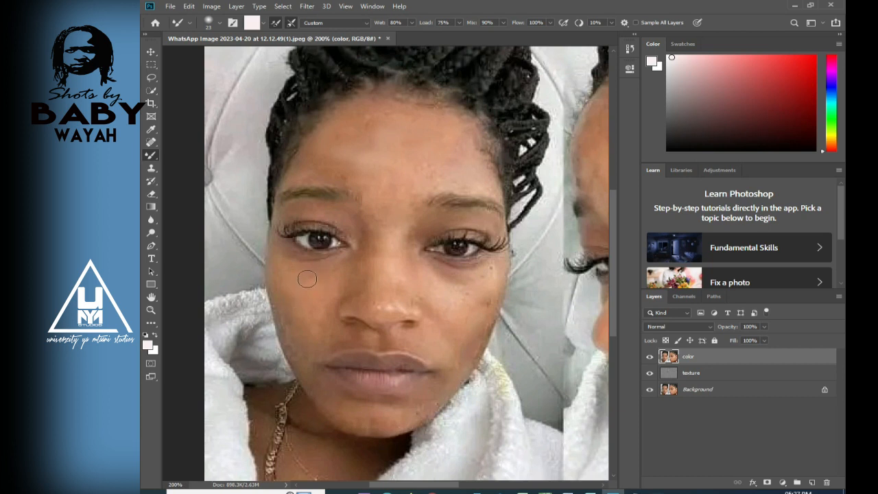
pyautogui.moveTo(300, 268)
pyautogui.mouseDown()
pyautogui.moveTo(344, 265)
pyautogui.moveTo(350, 276)
pyautogui.moveTo(317, 317)
pyautogui.moveTo(304, 302)
pyautogui.moveTo(284, 299)
pyautogui.moveTo(300, 368)
pyautogui.moveTo(307, 330)
pyautogui.moveTo(374, 343)
pyautogui.moveTo(353, 334)
pyautogui.moveTo(375, 343)
pyautogui.moveTo(392, 336)
pyautogui.moveTo(378, 339)
pyautogui.mouseUp()
pyautogui.moveTo(303, 367); pyautogui.dragTo(309, 374)
pyautogui.moveTo(328, 407)
pyautogui.mouseDown()
pyautogui.moveTo(349, 420)
pyautogui.moveTo(388, 428)
pyautogui.moveTo(373, 426)
pyautogui.moveTo(398, 420)
pyautogui.moveTo(392, 407)
pyautogui.moveTo(337, 400)
pyautogui.moveTo(472, 353)
pyautogui.moveTo(458, 358)
pyautogui.moveTo(462, 337)
pyautogui.moveTo(468, 347)
pyautogui.moveTo(443, 337)
pyautogui.moveTo(470, 348)
pyautogui.moveTo(451, 346)
pyautogui.moveTo(472, 368)
pyautogui.moveTo(460, 364)
pyautogui.moveTo(468, 344)
pyautogui.mouseUp()
pyautogui.moveTo(478, 300)
pyautogui.mouseDown()
pyautogui.moveTo(461, 330)
pyautogui.moveTo(462, 274)
pyautogui.moveTo(452, 286)
pyautogui.moveTo(443, 264)
pyautogui.moveTo(444, 277)
pyautogui.moveTo(434, 264)
pyautogui.moveTo(467, 280)
pyautogui.mouseUp()
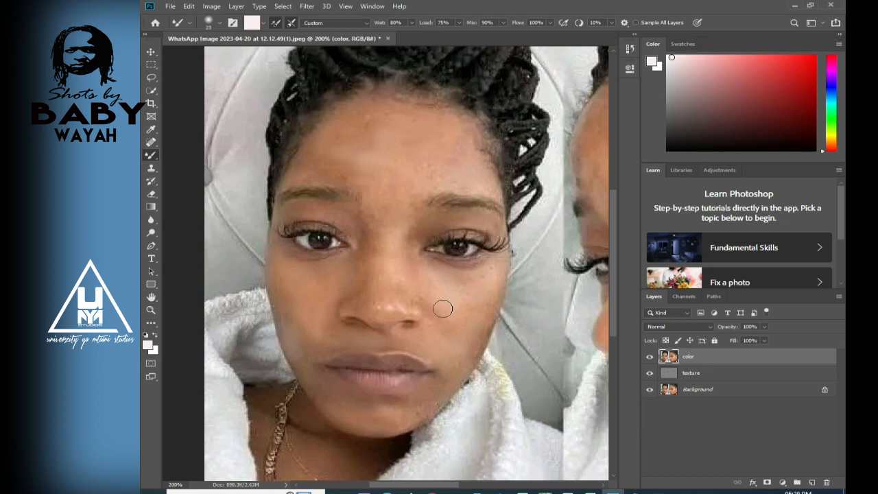
pyautogui.moveTo(439, 315)
pyautogui.mouseDown()
pyautogui.moveTo(420, 294)
pyautogui.moveTo(392, 295)
pyautogui.mouseUp()
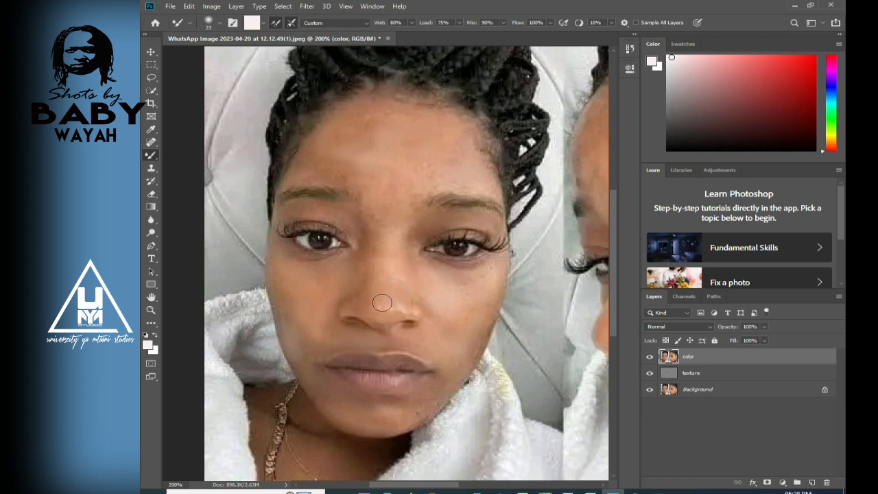
pyautogui.moveTo(381, 306)
pyautogui.mouseDown()
pyautogui.moveTo(345, 269)
pyautogui.moveTo(361, 270)
pyautogui.moveTo(360, 286)
pyautogui.moveTo(327, 302)
pyautogui.moveTo(319, 276)
pyautogui.moveTo(297, 274)
pyautogui.moveTo(339, 295)
pyautogui.mouseUp()
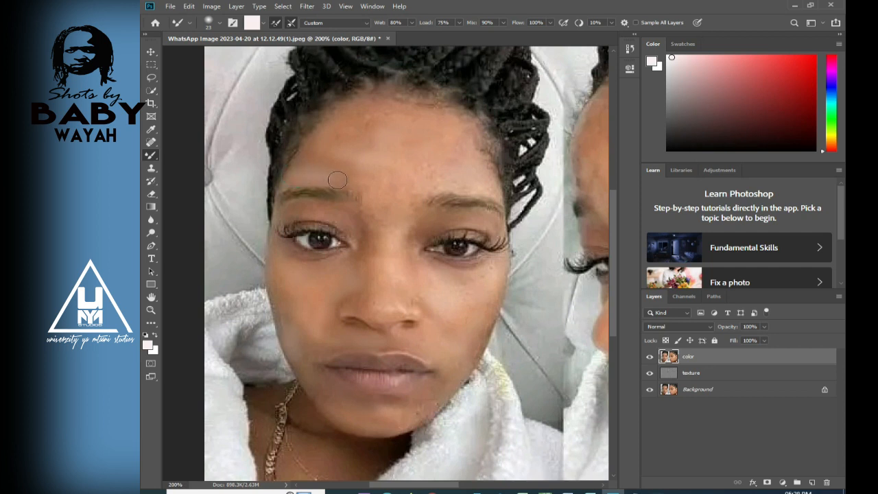
# Blend the remaining patches on the front-facing face's forehead and between the eyebrows with the Mixer Brush
pyautogui.moveTo(363, 180)
pyautogui.mouseDown()
pyautogui.moveTo(328, 166)
pyautogui.moveTo(368, 157)
pyautogui.moveTo(327, 172)
pyautogui.moveTo(360, 164)
pyautogui.moveTo(337, 170)
pyautogui.moveTo(372, 173)
pyautogui.moveTo(314, 166)
pyautogui.moveTo(321, 153)
pyautogui.moveTo(306, 166)
pyautogui.moveTo(319, 153)
pyautogui.moveTo(303, 167)
pyautogui.moveTo(316, 147)
pyautogui.moveTo(305, 147)
pyautogui.moveTo(304, 173)
pyautogui.moveTo(340, 156)
pyautogui.mouseUp()
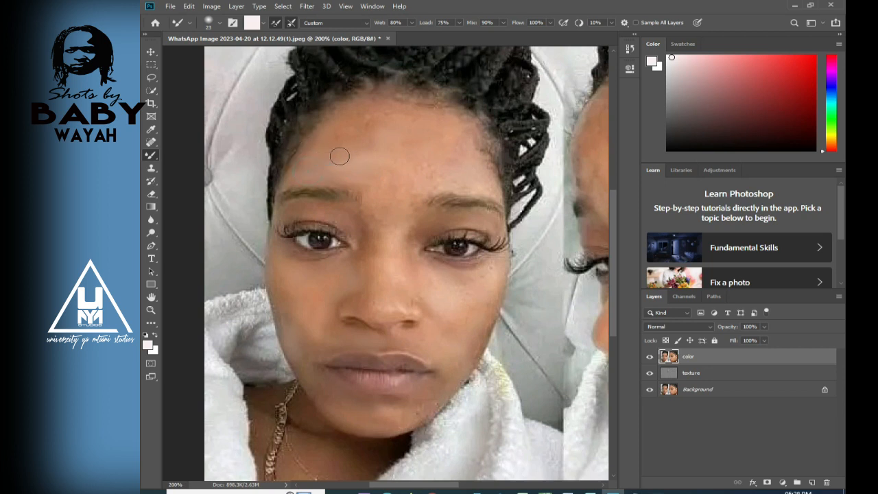
pyautogui.moveTo(429, 174)
pyautogui.mouseDown()
pyautogui.moveTo(413, 170)
pyautogui.moveTo(447, 157)
pyautogui.mouseUp()
pyautogui.moveTo(342, 148); pyautogui.dragTo(337, 162)
pyautogui.moveTo(388, 175); pyautogui.dragTo(401, 186)
pyautogui.moveTo(379, 223)
pyautogui.mouseDown()
pyautogui.moveTo(359, 212)
pyautogui.moveTo(360, 226)
pyautogui.moveTo(370, 212)
pyautogui.moveTo(356, 261)
pyautogui.moveTo(350, 219)
pyautogui.moveTo(312, 208)
pyautogui.moveTo(341, 211)
pyautogui.mouseUp()
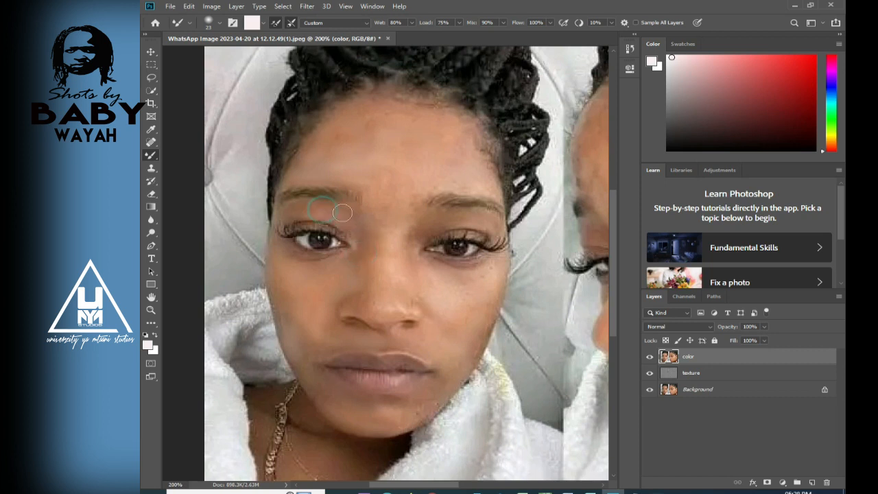
# Touch up the nose bridge, lower chin and outer cheek of the front-facing face with the Mixer Brush
pyautogui.moveTo(412, 229); pyautogui.dragTo(397, 265)
pyautogui.moveTo(418, 412)
pyautogui.mouseDown()
pyautogui.moveTo(429, 405)
pyautogui.moveTo(404, 418)
pyautogui.moveTo(402, 406)
pyautogui.moveTo(402, 419)
pyautogui.mouseUp()
pyautogui.moveTo(312, 337)
pyautogui.mouseDown()
pyautogui.moveTo(286, 311)
pyautogui.moveTo(302, 372)
pyautogui.moveTo(303, 352)
pyautogui.moveTo(277, 276)
pyautogui.mouseUp()
# Smooth the side-facing face from the temple hairline down the outer cheek to the jaw with the Mixer Brush
pyautogui.moveTo(426, 489); pyautogui.dragTo(490, 489)
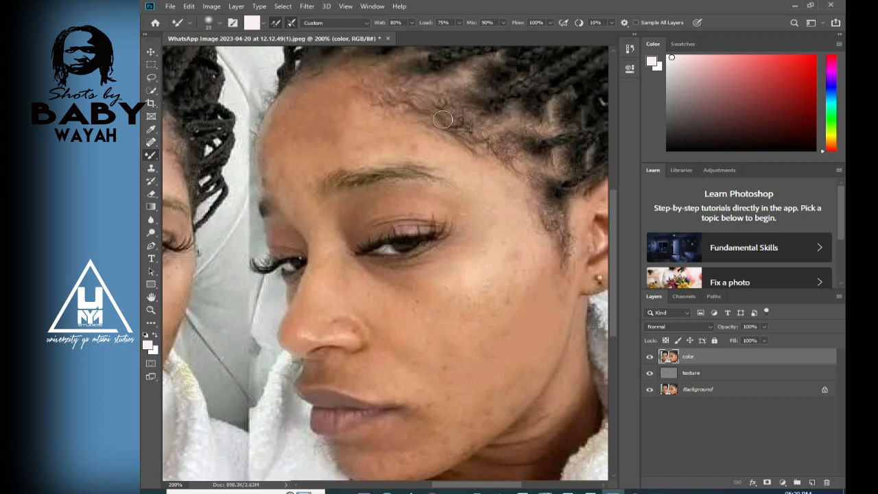
pyautogui.moveTo(430, 140)
pyautogui.mouseDown()
pyautogui.moveTo(392, 142)
pyautogui.moveTo(446, 145)
pyautogui.moveTo(489, 171)
pyautogui.moveTo(527, 212)
pyautogui.moveTo(545, 269)
pyautogui.mouseUp()
pyautogui.moveTo(558, 307)
pyautogui.mouseDown()
pyautogui.moveTo(569, 283)
pyautogui.moveTo(536, 296)
pyautogui.moveTo(543, 277)
pyautogui.moveTo(527, 313)
pyautogui.mouseUp()
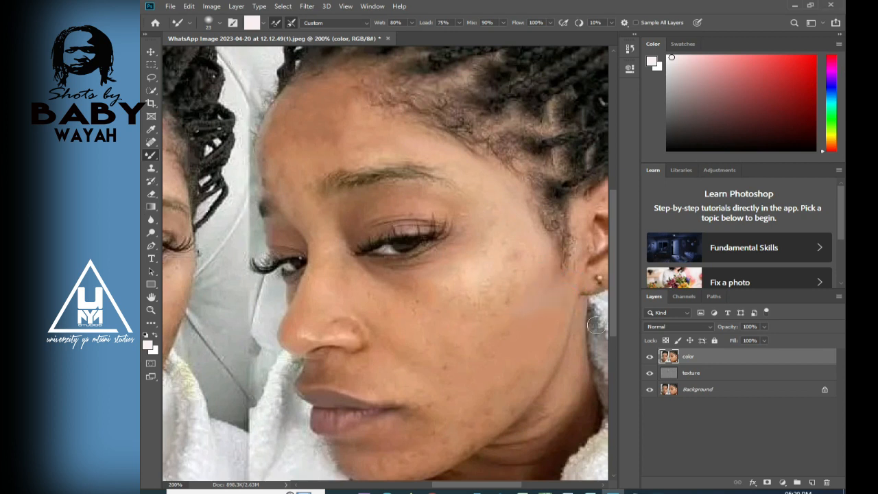
pyautogui.moveTo(565, 306); pyautogui.dragTo(549, 318)
pyautogui.moveTo(520, 382); pyautogui.dragTo(480, 400)
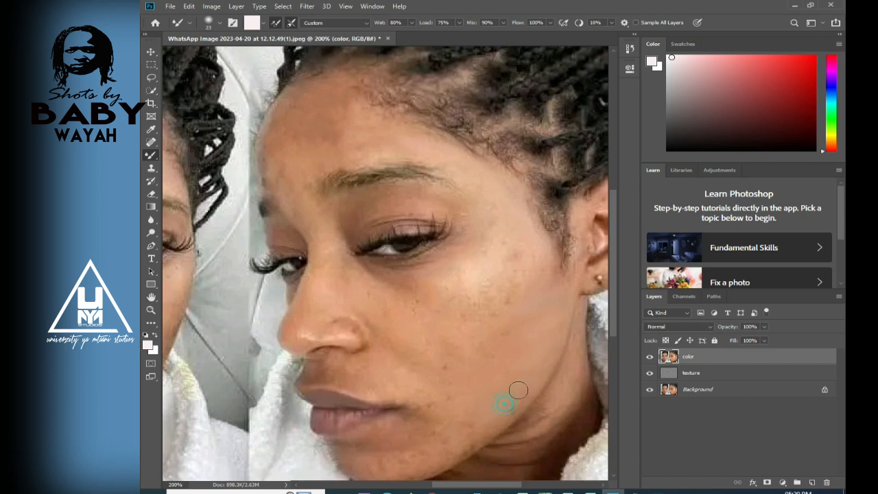
pyautogui.moveTo(522, 348); pyautogui.dragTo(483, 390)
pyautogui.moveTo(510, 323); pyautogui.dragTo(507, 335)
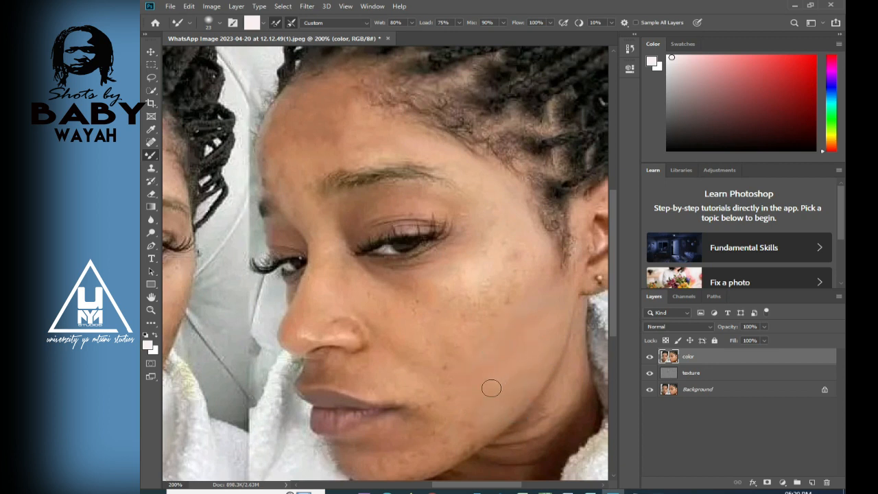
pyautogui.moveTo(449, 357); pyautogui.dragTo(448, 361)
pyautogui.click(463, 390)
# Blend the spots on the side-facing face's cheekbone and inner cheek with the Mixer Brush
pyautogui.moveTo(510, 247)
pyautogui.mouseDown()
pyautogui.moveTo(468, 281)
pyautogui.moveTo(502, 265)
pyautogui.moveTo(471, 290)
pyautogui.moveTo(514, 250)
pyautogui.moveTo(492, 282)
pyautogui.mouseUp()
pyautogui.moveTo(513, 255)
pyautogui.mouseDown()
pyautogui.moveTo(492, 281)
pyautogui.moveTo(507, 258)
pyautogui.moveTo(514, 265)
pyautogui.moveTo(498, 293)
pyautogui.moveTo(508, 296)
pyautogui.moveTo(515, 285)
pyautogui.moveTo(466, 315)
pyautogui.moveTo(475, 284)
pyautogui.moveTo(451, 309)
pyautogui.moveTo(469, 274)
pyautogui.moveTo(438, 304)
pyautogui.moveTo(442, 293)
pyautogui.moveTo(411, 312)
pyautogui.mouseUp()
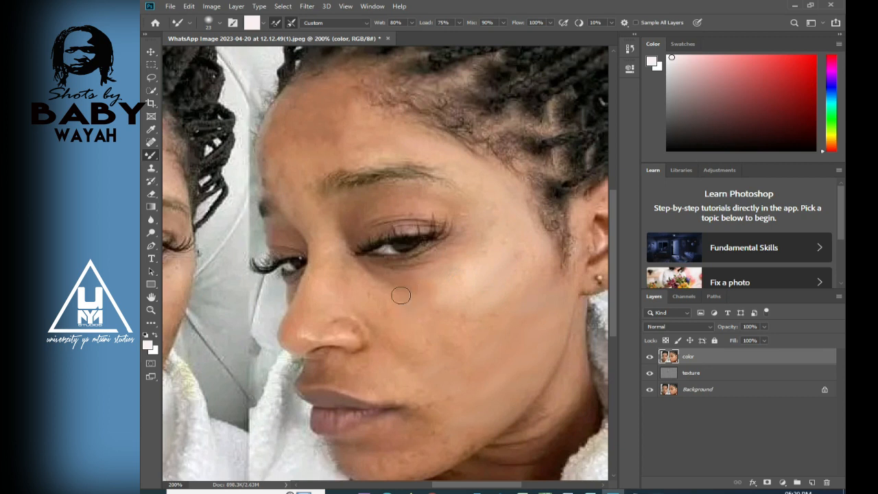
pyautogui.moveTo(385, 319)
pyautogui.mouseDown()
pyautogui.moveTo(467, 318)
pyautogui.moveTo(447, 336)
pyautogui.moveTo(488, 312)
pyautogui.moveTo(449, 336)
pyautogui.moveTo(435, 325)
pyautogui.moveTo(533, 300)
pyautogui.moveTo(486, 333)
pyautogui.moveTo(515, 249)
pyautogui.moveTo(484, 286)
pyautogui.moveTo(514, 278)
pyautogui.moveTo(536, 314)
pyautogui.moveTo(506, 288)
pyautogui.moveTo(470, 327)
pyautogui.mouseUp()
pyautogui.moveTo(444, 358); pyautogui.dragTo(455, 341)
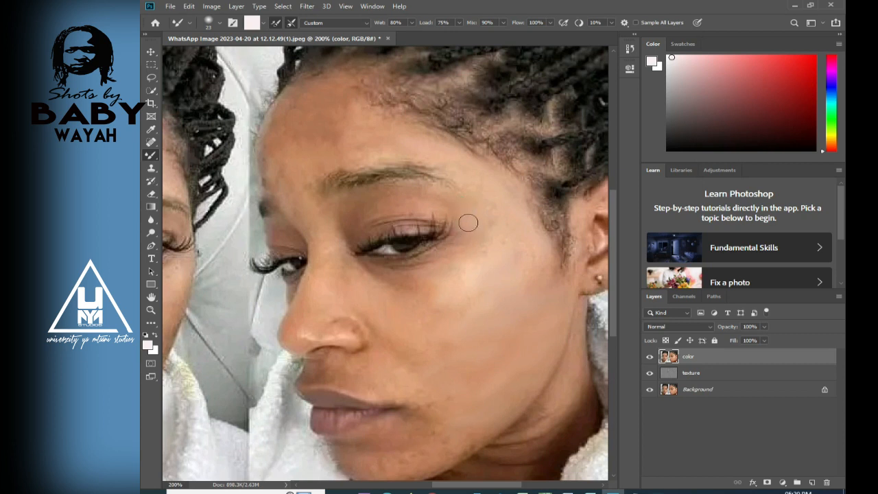
# Smooth the upper eyelid area and forehead of the side-facing face with the Mixer Brush
pyautogui.moveTo(383, 197)
pyautogui.mouseDown()
pyautogui.moveTo(347, 215)
pyautogui.moveTo(352, 210)
pyautogui.moveTo(345, 215)
pyautogui.moveTo(337, 203)
pyautogui.moveTo(328, 220)
pyautogui.moveTo(327, 198)
pyautogui.moveTo(320, 206)
pyautogui.moveTo(337, 193)
pyautogui.moveTo(316, 197)
pyautogui.moveTo(321, 165)
pyautogui.moveTo(271, 167)
pyautogui.moveTo(274, 127)
pyautogui.moveTo(269, 133)
pyautogui.moveTo(295, 100)
pyautogui.moveTo(331, 103)
pyautogui.moveTo(306, 142)
pyautogui.moveTo(351, 132)
pyautogui.moveTo(305, 140)
pyautogui.moveTo(374, 138)
pyautogui.moveTo(327, 122)
pyautogui.moveTo(369, 128)
pyautogui.moveTo(326, 119)
pyautogui.moveTo(365, 119)
pyautogui.moveTo(337, 105)
pyautogui.moveTo(411, 127)
pyautogui.mouseUp()
pyautogui.moveTo(355, 105)
pyautogui.mouseDown()
pyautogui.moveTo(425, 128)
pyautogui.moveTo(405, 123)
pyautogui.moveTo(456, 154)
pyautogui.moveTo(438, 154)
pyautogui.moveTo(467, 183)
pyautogui.mouseUp()
pyautogui.scroll(-3, 514, 229)
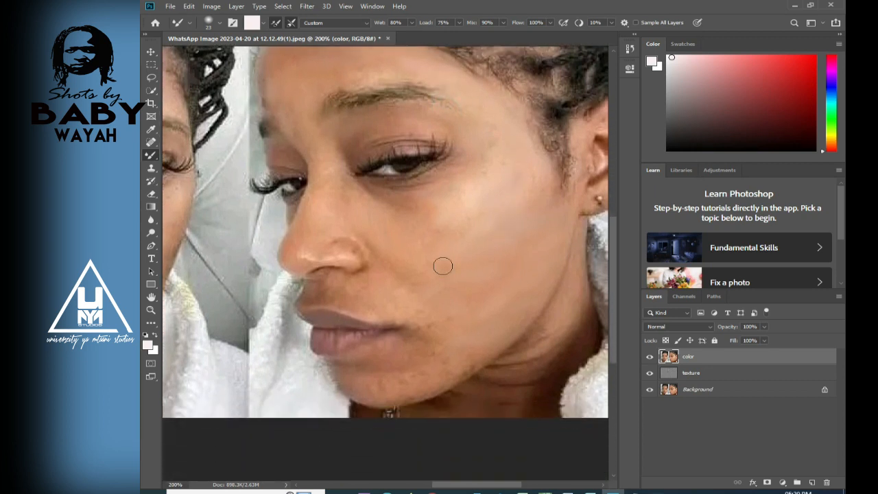
# Smooth the side-facing face's lower cheek down to the jaw and the skin around the chin with the Mixer Brush
pyautogui.scroll(-1, 425, 273)
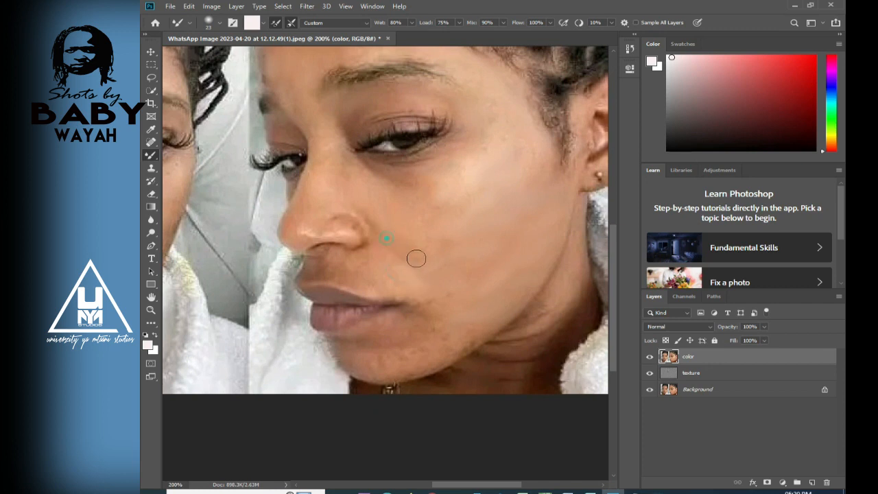
pyautogui.moveTo(444, 258)
pyautogui.mouseDown()
pyautogui.moveTo(456, 281)
pyautogui.moveTo(404, 290)
pyautogui.moveTo(430, 304)
pyautogui.moveTo(439, 295)
pyautogui.moveTo(418, 311)
pyautogui.moveTo(440, 310)
pyautogui.moveTo(406, 312)
pyautogui.moveTo(423, 319)
pyautogui.moveTo(394, 326)
pyautogui.moveTo(386, 368)
pyautogui.moveTo(452, 355)
pyautogui.moveTo(484, 332)
pyautogui.mouseUp()
pyautogui.moveTo(384, 350)
pyautogui.mouseDown()
pyautogui.moveTo(444, 330)
pyautogui.moveTo(414, 336)
pyautogui.moveTo(383, 317)
pyautogui.moveTo(409, 307)
pyautogui.moveTo(389, 295)
pyautogui.moveTo(419, 304)
pyautogui.moveTo(406, 310)
pyautogui.mouseUp()
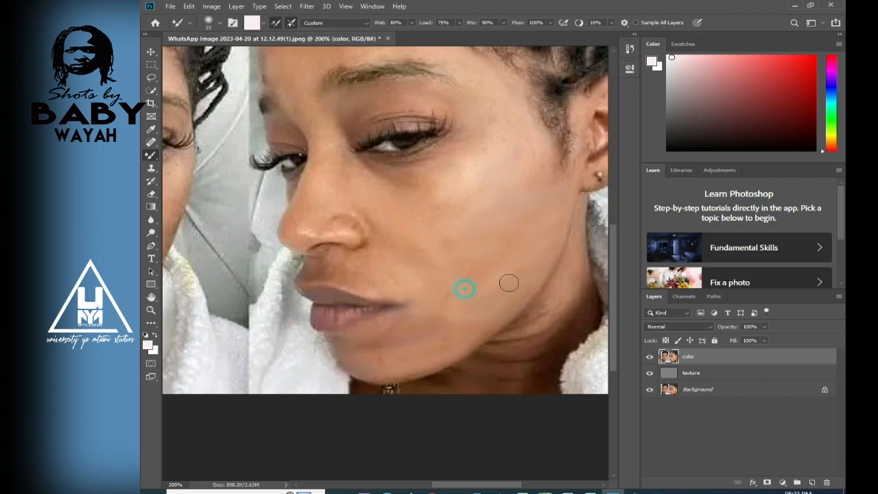
# Blend the skin of the side-facing woman's neck below the jawline with the Mixer Brush
pyautogui.scroll(-2, 581, 289)
pyautogui.moveTo(584, 247)
pyautogui.mouseDown()
pyautogui.moveTo(595, 267)
pyautogui.moveTo(585, 234)
pyautogui.moveTo(586, 272)
pyautogui.moveTo(573, 251)
pyautogui.moveTo(582, 282)
pyautogui.moveTo(571, 253)
pyautogui.moveTo(588, 288)
pyautogui.moveTo(590, 253)
pyautogui.moveTo(596, 270)
pyautogui.moveTo(593, 243)
pyautogui.moveTo(582, 278)
pyautogui.moveTo(562, 267)
pyautogui.moveTo(570, 294)
pyautogui.moveTo(573, 281)
pyautogui.moveTo(565, 316)
pyautogui.moveTo(550, 286)
pyautogui.moveTo(559, 312)
pyautogui.moveTo(559, 300)
pyautogui.moveTo(553, 330)
pyautogui.moveTo(553, 318)
pyautogui.moveTo(543, 318)
pyautogui.moveTo(545, 341)
pyautogui.moveTo(541, 330)
pyautogui.moveTo(553, 342)
pyautogui.moveTo(544, 297)
pyautogui.moveTo(536, 330)
pyautogui.moveTo(547, 236)
pyautogui.moveTo(534, 266)
pyautogui.moveTo(495, 298)
pyautogui.moveTo(533, 292)
pyautogui.moveTo(496, 331)
pyautogui.moveTo(483, 318)
pyautogui.moveTo(474, 331)
pyautogui.moveTo(473, 318)
pyautogui.moveTo(463, 334)
pyautogui.moveTo(462, 324)
pyautogui.moveTo(444, 336)
pyautogui.moveTo(527, 339)
pyautogui.moveTo(506, 316)
pyautogui.moveTo(555, 329)
pyautogui.moveTo(554, 281)
pyautogui.moveTo(551, 321)
pyautogui.moveTo(526, 294)
pyautogui.moveTo(539, 306)
pyautogui.moveTo(539, 284)
pyautogui.moveTo(556, 280)
pyautogui.moveTo(557, 309)
pyautogui.moveTo(545, 318)
pyautogui.moveTo(554, 335)
pyautogui.moveTo(532, 303)
pyautogui.mouseUp()
pyautogui.moveTo(537, 314)
pyautogui.mouseDown()
pyautogui.moveTo(547, 338)
pyautogui.moveTo(527, 297)
pyautogui.moveTo(520, 319)
pyautogui.moveTo(518, 306)
pyautogui.moveTo(499, 327)
pyautogui.moveTo(516, 303)
pyautogui.moveTo(498, 328)
pyautogui.mouseUp()
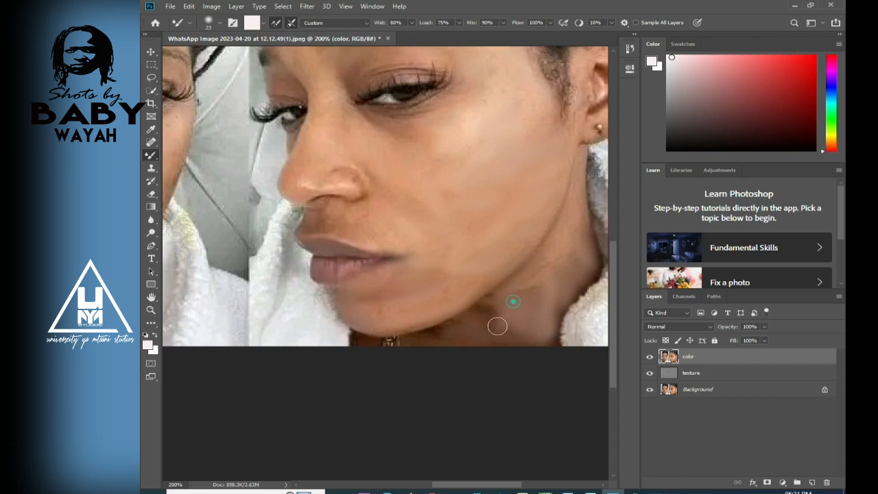
pyautogui.moveTo(546, 266); pyautogui.dragTo(544, 299)
pyautogui.moveTo(566, 227); pyautogui.dragTo(559, 247)
# Blend the skin by the side-facing face's ear and along the temple and forehead hairline with the Mixer Brush
pyautogui.scroll(3, 570, 224)
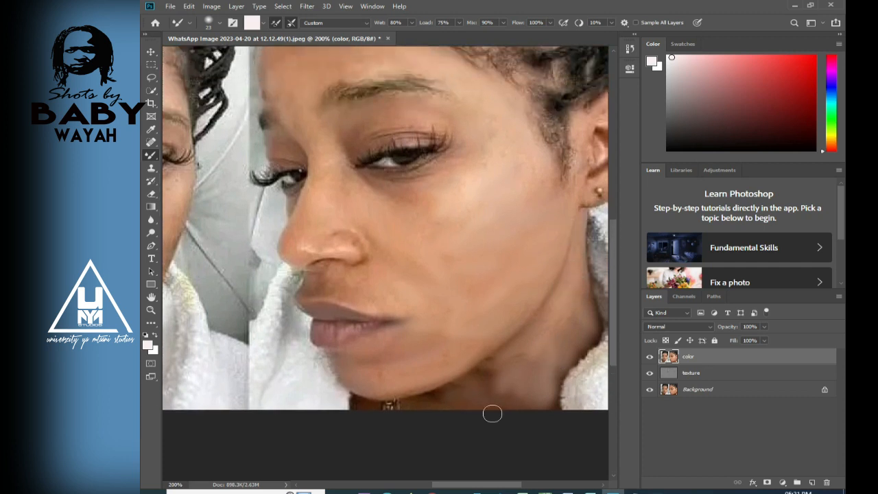
pyautogui.moveTo(492, 487); pyautogui.dragTo(507, 486)
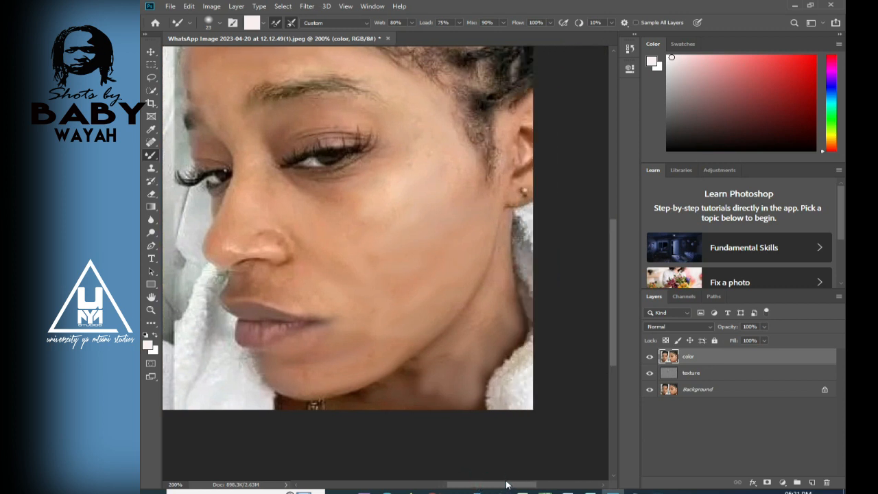
pyautogui.scroll(7, 530, 300)
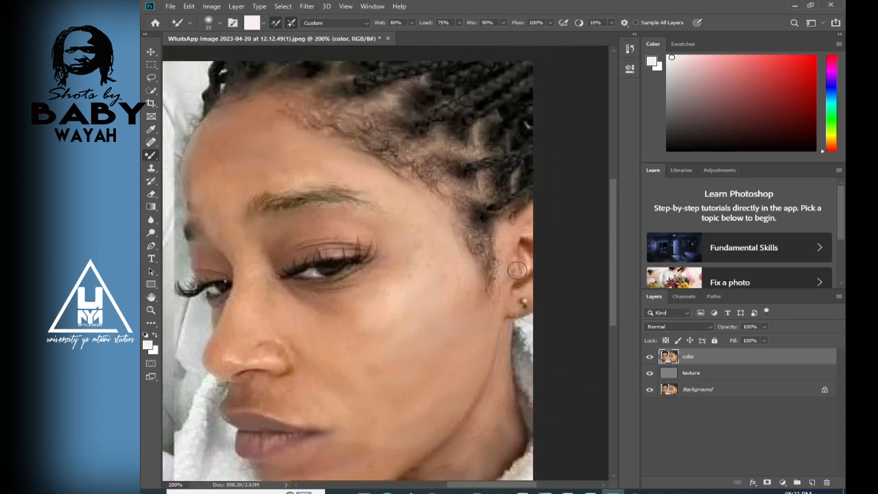
pyautogui.moveTo(502, 304)
pyautogui.mouseDown()
pyautogui.moveTo(499, 292)
pyautogui.moveTo(524, 291)
pyautogui.mouseUp()
pyautogui.moveTo(470, 233); pyautogui.dragTo(483, 218)
pyautogui.moveTo(483, 186)
pyautogui.mouseDown()
pyautogui.moveTo(471, 187)
pyautogui.moveTo(483, 187)
pyautogui.mouseUp()
pyautogui.moveTo(415, 179)
pyautogui.mouseDown()
pyautogui.moveTo(440, 189)
pyautogui.moveTo(375, 173)
pyautogui.mouseUp()
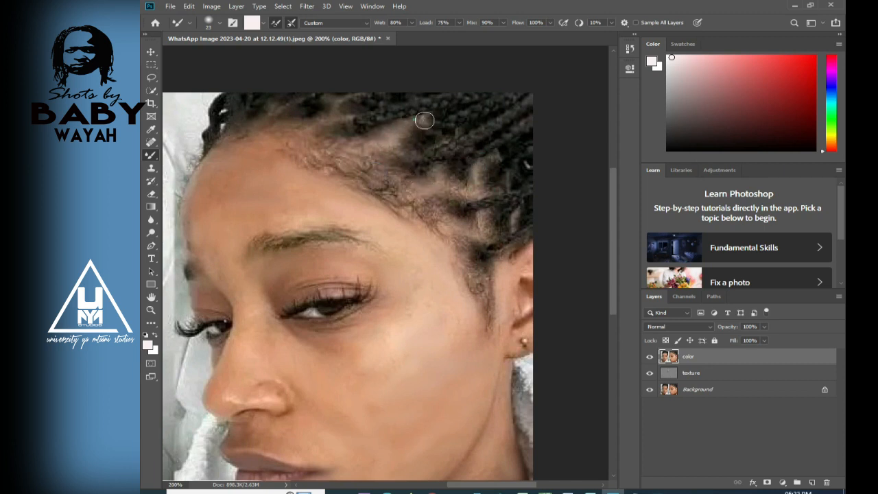
# Smooth the side-facing face's forehead above the eyebrow and its upper eyelid with the Mixer Brush
pyautogui.scroll(2, 294, 156)
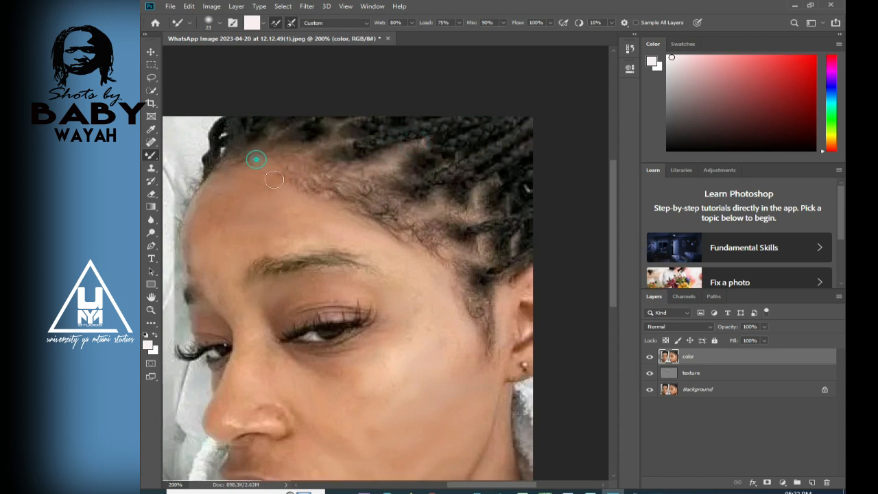
pyautogui.moveTo(304, 243)
pyautogui.mouseDown()
pyautogui.moveTo(260, 242)
pyautogui.moveTo(251, 257)
pyautogui.moveTo(376, 260)
pyautogui.mouseUp()
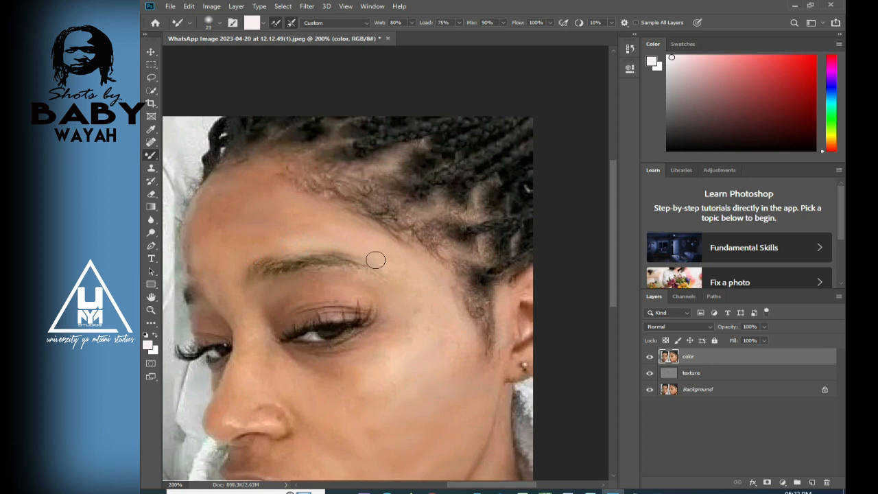
pyautogui.moveTo(269, 300); pyautogui.dragTo(375, 292)
# Blend the side-facing face's nostril crease, upper lip area and nose tip with the Mixer Brush
pyautogui.scroll(-2, 406, 309)
pyautogui.scroll(-2, 406, 309)
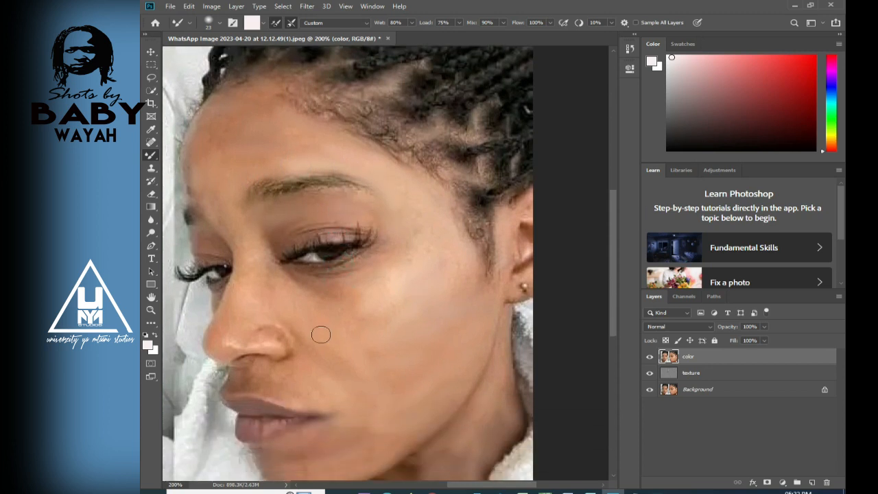
pyautogui.moveTo(255, 305)
pyautogui.mouseDown()
pyautogui.moveTo(288, 312)
pyautogui.moveTo(280, 316)
pyautogui.moveTo(293, 326)
pyautogui.mouseUp()
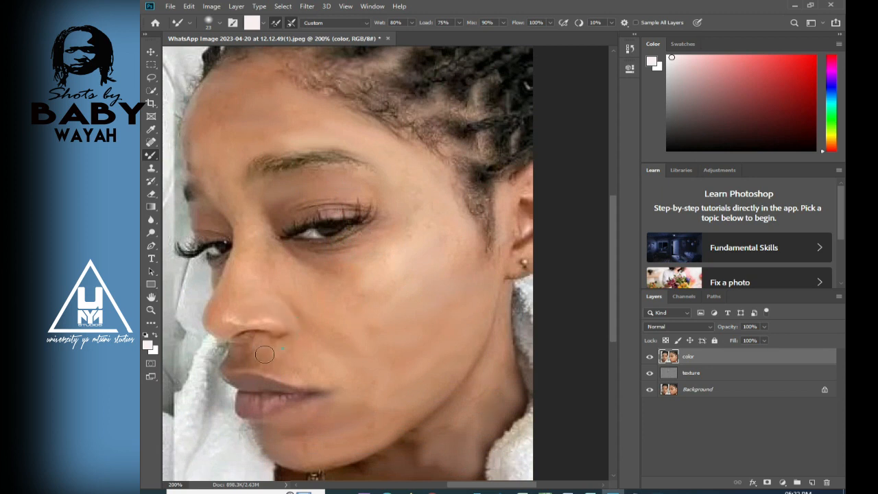
pyautogui.moveTo(272, 335)
pyautogui.mouseDown()
pyautogui.moveTo(310, 344)
pyautogui.moveTo(262, 366)
pyautogui.moveTo(286, 356)
pyautogui.moveTo(268, 358)
pyautogui.moveTo(264, 349)
pyautogui.moveTo(238, 358)
pyautogui.moveTo(302, 367)
pyautogui.moveTo(230, 361)
pyautogui.mouseUp()
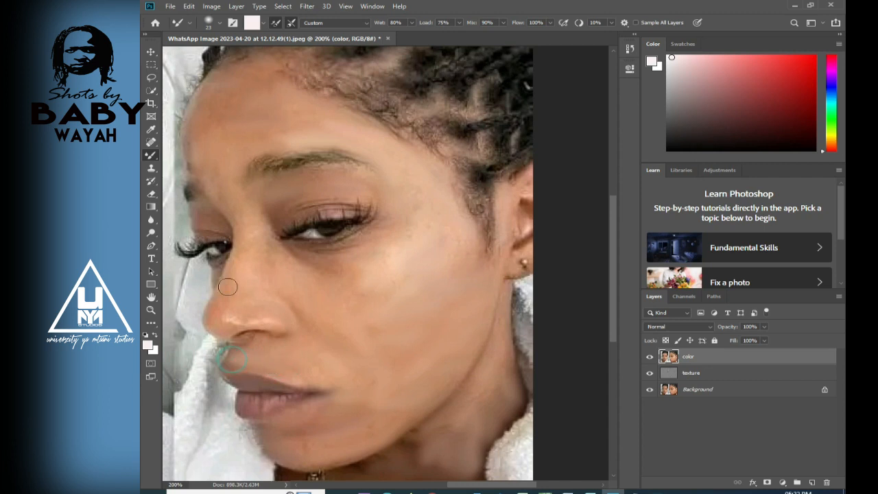
pyautogui.moveTo(229, 323)
pyautogui.mouseDown()
pyautogui.moveTo(343, 359)
pyautogui.moveTo(328, 330)
pyautogui.moveTo(238, 317)
pyautogui.mouseUp()
# Smooth the skin beside the side-facing face's mouth and from the chin along the jaw with the Mixer Brush
pyautogui.scroll(-2, 335, 356)
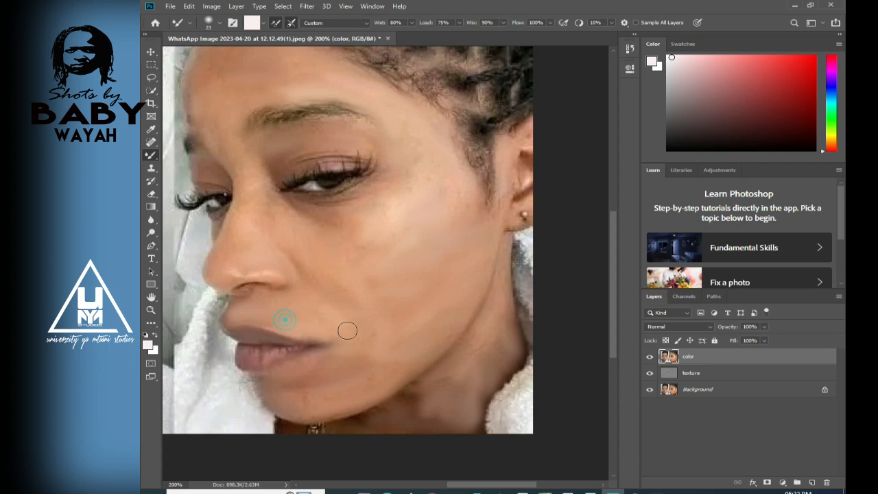
pyautogui.moveTo(345, 357); pyautogui.dragTo(316, 370)
pyautogui.moveTo(291, 399)
pyautogui.mouseDown()
pyautogui.moveTo(317, 393)
pyautogui.moveTo(305, 398)
pyautogui.moveTo(306, 382)
pyautogui.moveTo(283, 387)
pyautogui.moveTo(313, 413)
pyautogui.moveTo(356, 407)
pyautogui.moveTo(396, 368)
pyautogui.moveTo(400, 390)
pyautogui.moveTo(413, 390)
pyautogui.moveTo(395, 399)
pyautogui.moveTo(408, 370)
pyautogui.moveTo(403, 386)
pyautogui.moveTo(390, 376)
pyautogui.moveTo(343, 406)
pyautogui.moveTo(362, 399)
pyautogui.moveTo(395, 407)
pyautogui.moveTo(434, 388)
pyautogui.moveTo(426, 407)
pyautogui.moveTo(453, 386)
pyautogui.moveTo(442, 410)
pyautogui.moveTo(463, 399)
pyautogui.moveTo(470, 378)
pyautogui.moveTo(450, 342)
pyautogui.moveTo(430, 384)
pyautogui.moveTo(433, 355)
pyautogui.moveTo(396, 378)
pyautogui.moveTo(419, 382)
pyautogui.mouseUp()
pyautogui.scroll(-1, 405, 384)
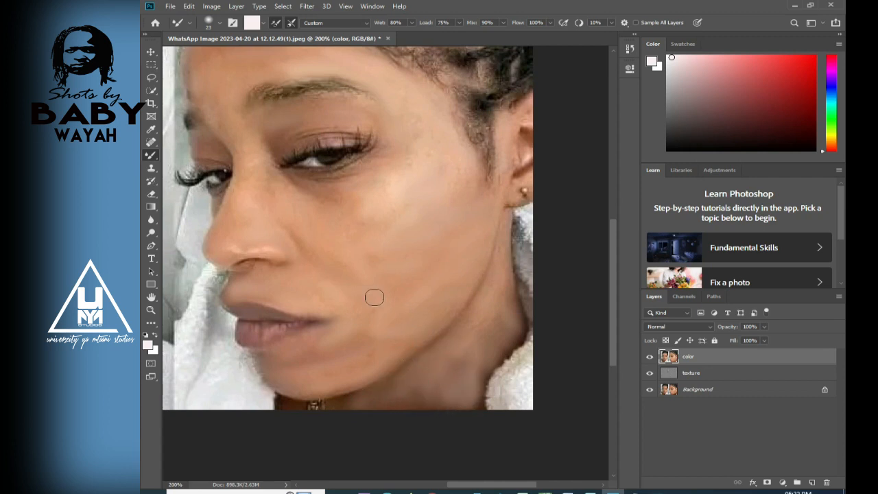
# Blend the side-facing face's nose bridge, inner cheek and under-eye cheekbone with the Mixer Brush
pyautogui.scroll(3, 374, 297)
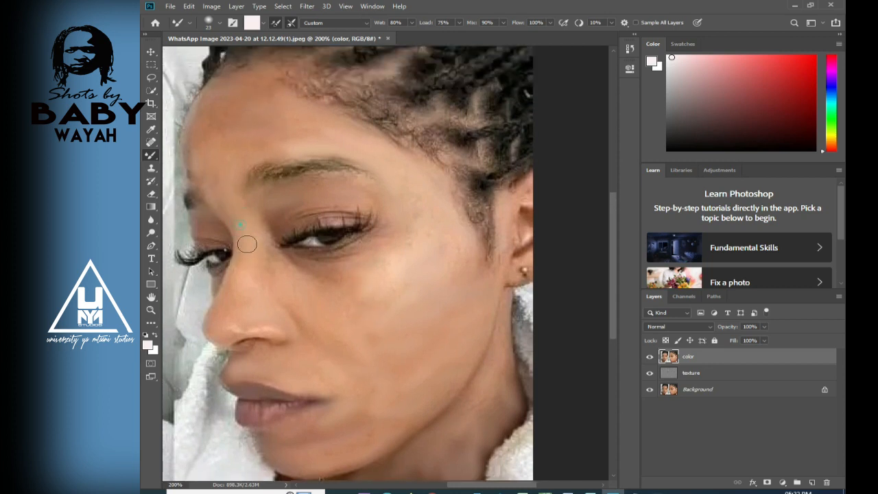
pyautogui.moveTo(265, 232)
pyautogui.mouseDown()
pyautogui.moveTo(265, 280)
pyautogui.moveTo(265, 254)
pyautogui.moveTo(300, 286)
pyautogui.mouseUp()
pyautogui.scroll(1, 381, 289)
pyautogui.moveTo(360, 298)
pyautogui.mouseDown()
pyautogui.moveTo(303, 310)
pyautogui.moveTo(346, 313)
pyautogui.mouseUp()
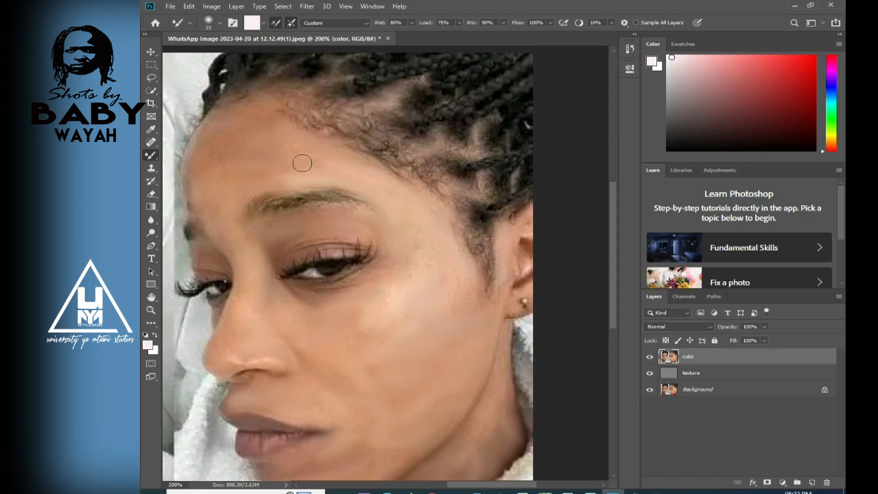
# Even out the side-facing face's forehead from the hairline down to the eyebrows with the Mixer Brush
pyautogui.moveTo(247, 123)
pyautogui.mouseDown()
pyautogui.moveTo(223, 142)
pyautogui.moveTo(231, 138)
pyautogui.moveTo(213, 163)
pyautogui.mouseUp()
pyautogui.moveTo(218, 112)
pyautogui.mouseDown()
pyautogui.moveTo(247, 101)
pyautogui.moveTo(235, 104)
pyautogui.moveTo(260, 109)
pyautogui.moveTo(252, 119)
pyautogui.moveTo(273, 113)
pyautogui.moveTo(337, 213)
pyautogui.moveTo(340, 187)
pyautogui.moveTo(326, 185)
pyautogui.moveTo(339, 186)
pyautogui.moveTo(294, 181)
pyautogui.mouseUp()
pyautogui.scroll(-3, 330, 160)
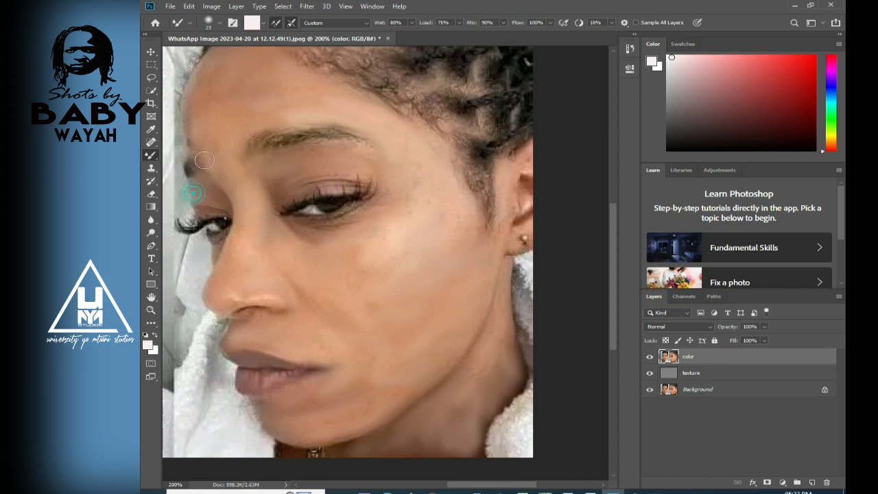
pyautogui.scroll(3, 192, 118)
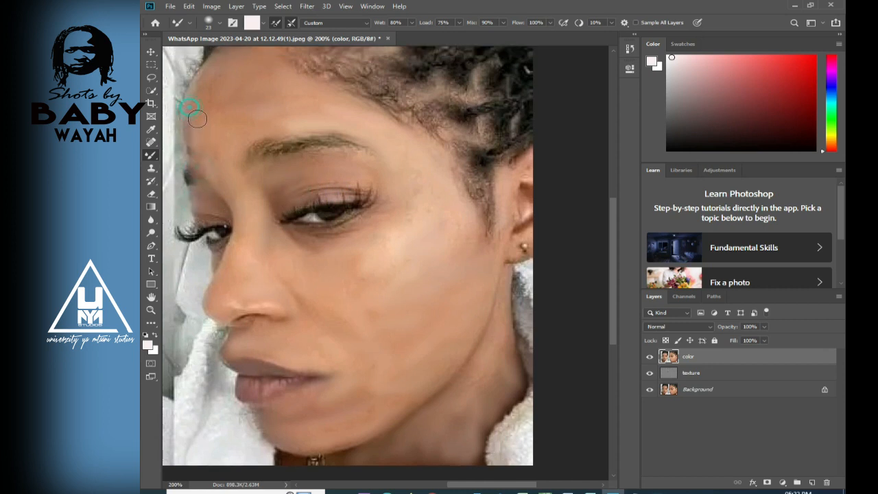
pyautogui.moveTo(203, 134)
pyautogui.mouseDown()
pyautogui.moveTo(212, 113)
pyautogui.moveTo(269, 95)
pyautogui.mouseUp()
# Blend the side-facing face's lower cheek into the chin below the mouth corner with the Mixer Brush
pyautogui.scroll(-9, 261, 93)
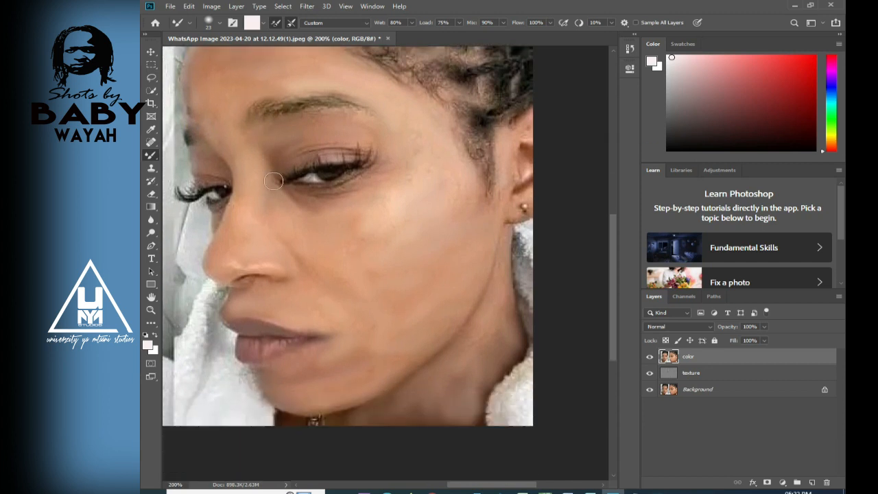
pyautogui.scroll(-1, 378, 290)
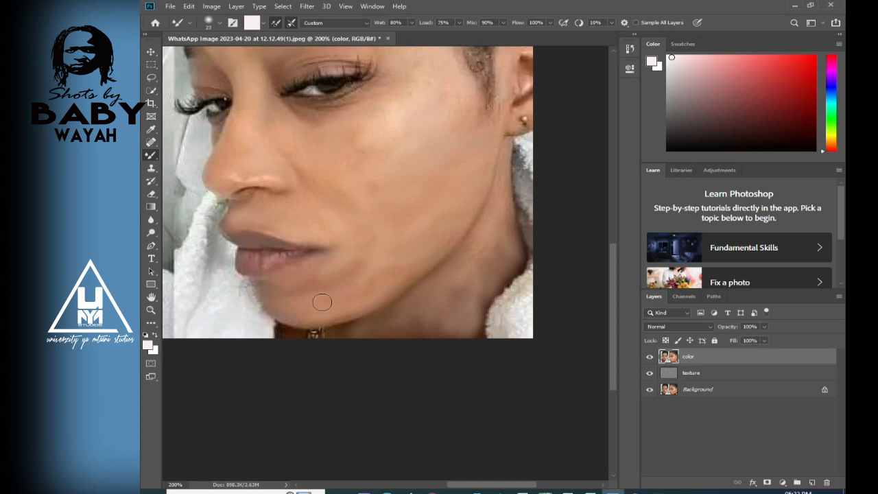
pyautogui.moveTo(378, 236)
pyautogui.mouseDown()
pyautogui.moveTo(348, 294)
pyautogui.moveTo(356, 277)
pyautogui.moveTo(337, 286)
pyautogui.moveTo(346, 252)
pyautogui.moveTo(328, 276)
pyautogui.moveTo(343, 256)
pyautogui.moveTo(330, 290)
pyautogui.moveTo(367, 260)
pyautogui.moveTo(338, 306)
pyautogui.moveTo(406, 256)
pyautogui.moveTo(369, 288)
pyautogui.moveTo(324, 298)
pyautogui.moveTo(364, 260)
pyautogui.moveTo(305, 285)
pyautogui.mouseUp()
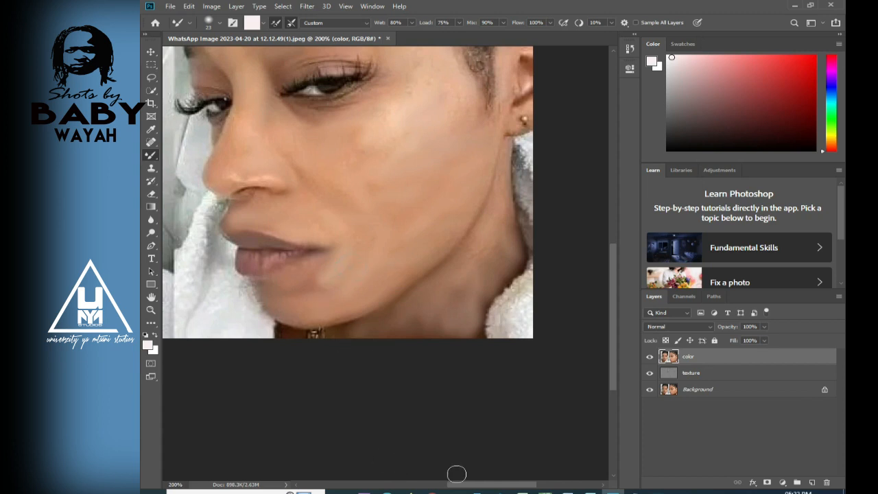
# Smooth the chin of the front-facing face with the Mixer Brush
pyautogui.moveTo(479, 490); pyautogui.dragTo(403, 488)
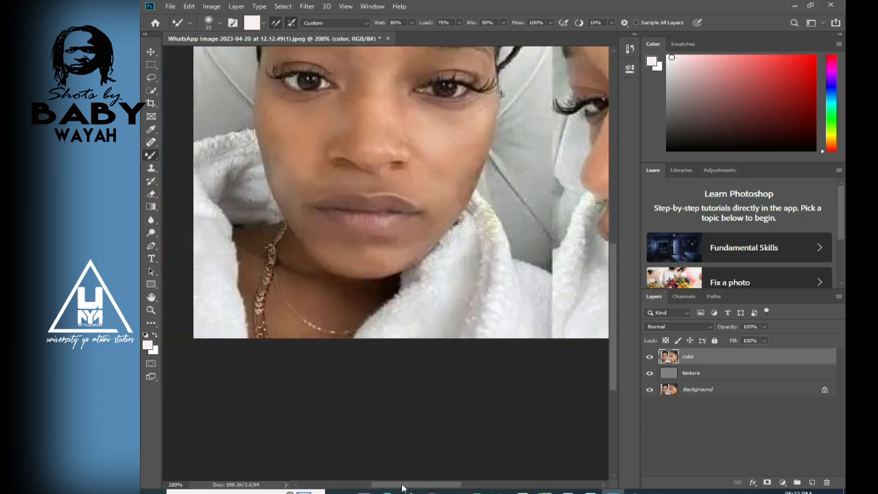
pyautogui.scroll(2, 380, 299)
pyautogui.moveTo(377, 281)
pyautogui.mouseDown()
pyautogui.moveTo(367, 275)
pyautogui.moveTo(387, 299)
pyautogui.mouseUp()
pyautogui.moveTo(428, 274); pyautogui.dragTo(389, 293)
# Blend both cheeks of the front-facing face and the skin from the side of the nose down to the chin
pyautogui.scroll(2, 443, 236)
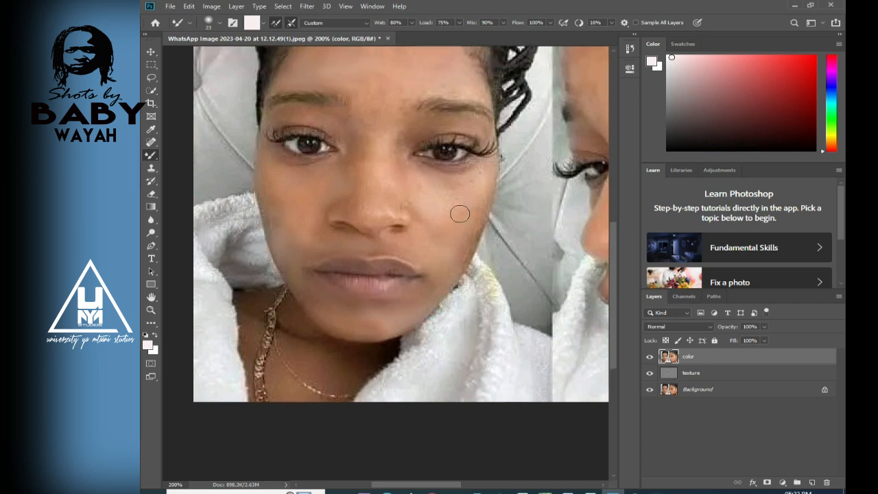
pyautogui.moveTo(472, 220); pyautogui.dragTo(454, 271)
pyautogui.moveTo(458, 193)
pyautogui.mouseDown()
pyautogui.moveTo(430, 258)
pyautogui.moveTo(449, 213)
pyautogui.moveTo(441, 225)
pyautogui.moveTo(433, 199)
pyautogui.moveTo(423, 226)
pyautogui.mouseUp()
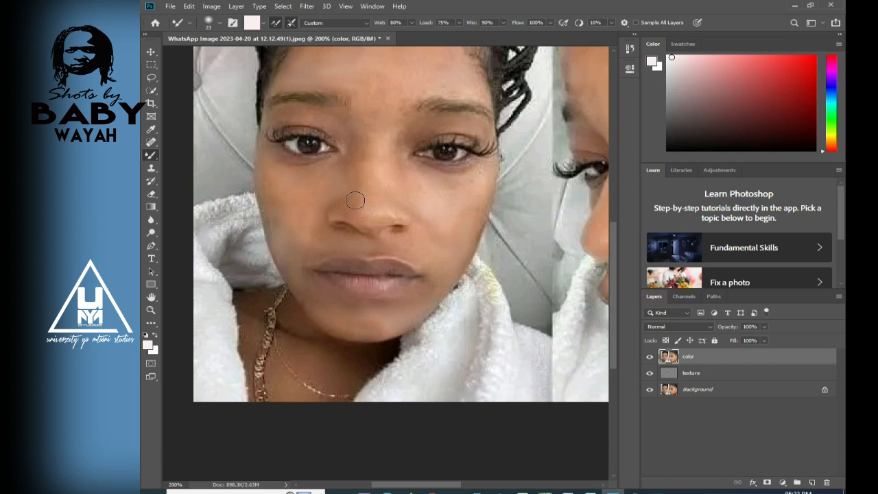
pyautogui.moveTo(351, 192)
pyautogui.mouseDown()
pyautogui.moveTo(320, 212)
pyautogui.moveTo(335, 196)
pyautogui.moveTo(298, 256)
pyautogui.moveTo(317, 242)
pyautogui.moveTo(429, 255)
pyautogui.moveTo(314, 245)
pyautogui.moveTo(295, 265)
pyautogui.moveTo(329, 313)
pyautogui.moveTo(304, 295)
pyautogui.moveTo(337, 320)
pyautogui.moveTo(368, 315)
pyautogui.mouseUp()
pyautogui.scroll(2, 330, 290)
pyautogui.moveTo(302, 223)
pyautogui.mouseDown()
pyautogui.moveTo(292, 253)
pyautogui.moveTo(286, 212)
pyautogui.moveTo(273, 245)
pyautogui.moveTo(272, 221)
pyautogui.moveTo(271, 259)
pyautogui.moveTo(272, 241)
pyautogui.moveTo(284, 279)
pyautogui.moveTo(302, 274)
pyautogui.moveTo(277, 281)
pyautogui.moveTo(304, 298)
pyautogui.moveTo(292, 299)
pyautogui.moveTo(280, 241)
pyautogui.mouseUp()
# Smooth the front-facing face's outer cheek under the eye and the area between the eyes with the Mixer Brush
pyautogui.scroll(2, 281, 247)
pyautogui.scroll(2, 328, 282)
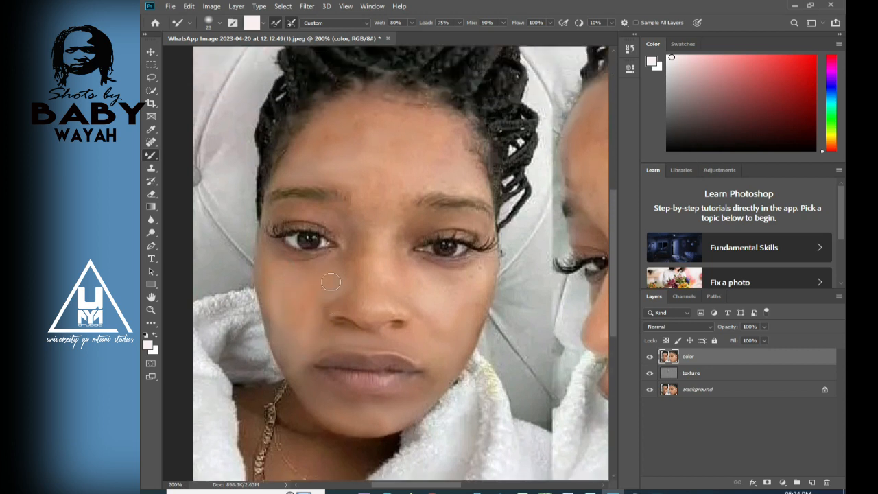
pyautogui.moveTo(469, 285)
pyautogui.mouseDown()
pyautogui.moveTo(468, 315)
pyautogui.moveTo(458, 329)
pyautogui.moveTo(455, 309)
pyautogui.moveTo(437, 341)
pyautogui.mouseUp()
pyautogui.moveTo(481, 269); pyautogui.dragTo(463, 345)
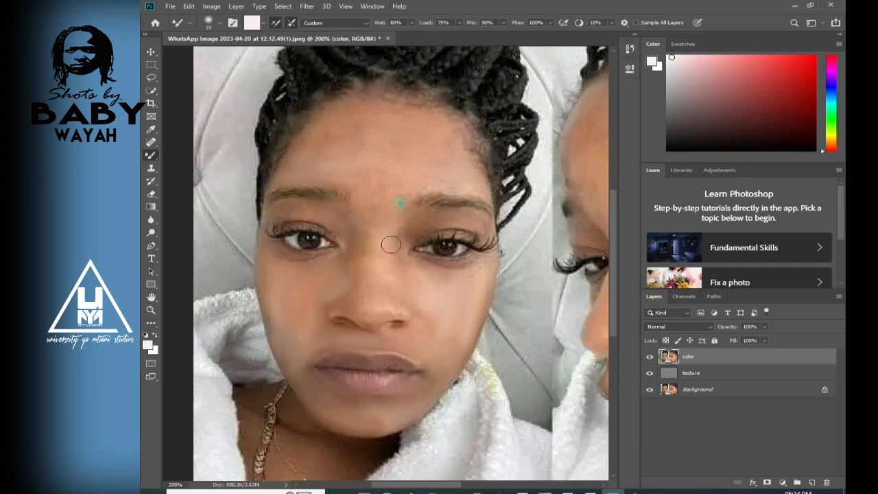
pyautogui.moveTo(378, 214)
pyautogui.mouseDown()
pyautogui.moveTo(367, 178)
pyautogui.moveTo(371, 230)
pyautogui.moveTo(369, 214)
pyautogui.moveTo(360, 236)
pyautogui.moveTo(331, 219)
pyautogui.mouseUp()
pyautogui.moveTo(397, 226); pyautogui.dragTo(396, 232)
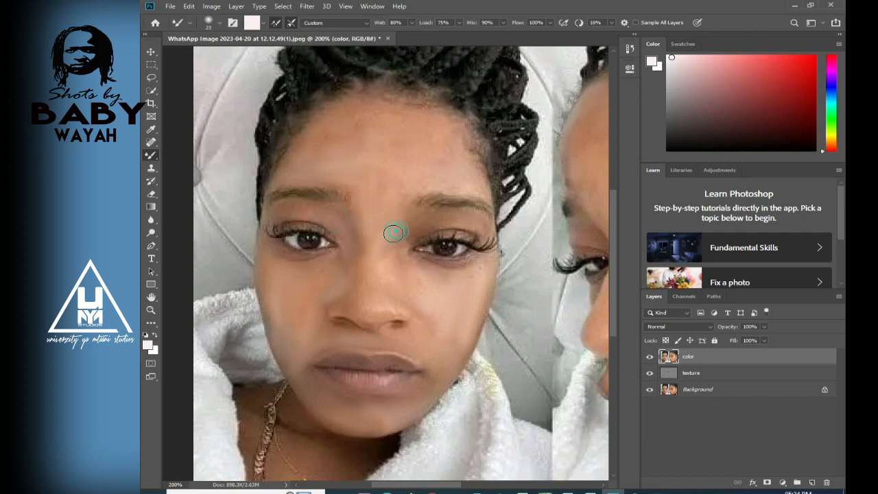
# Even out the front-facing face's forehead from the hairline to the eyebrows and temple with the Mixer Brush
pyautogui.scroll(3, 384, 220)
pyautogui.moveTo(331, 179); pyautogui.dragTo(309, 210)
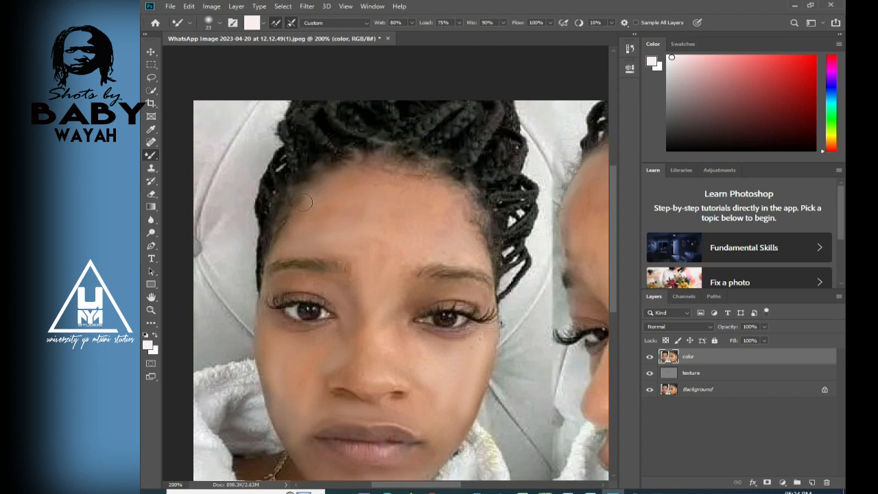
pyautogui.moveTo(314, 243); pyautogui.dragTo(404, 231)
pyautogui.moveTo(456, 210)
pyautogui.mouseDown()
pyautogui.moveTo(451, 216)
pyautogui.moveTo(415, 176)
pyautogui.moveTo(484, 208)
pyautogui.moveTo(433, 237)
pyautogui.moveTo(486, 269)
pyautogui.mouseUp()
# View the whole photo at 100% and touch up the side-facing face's cheek and lower jaw with the Mixer Brush
pyautogui.scroll(-3, 487, 266)
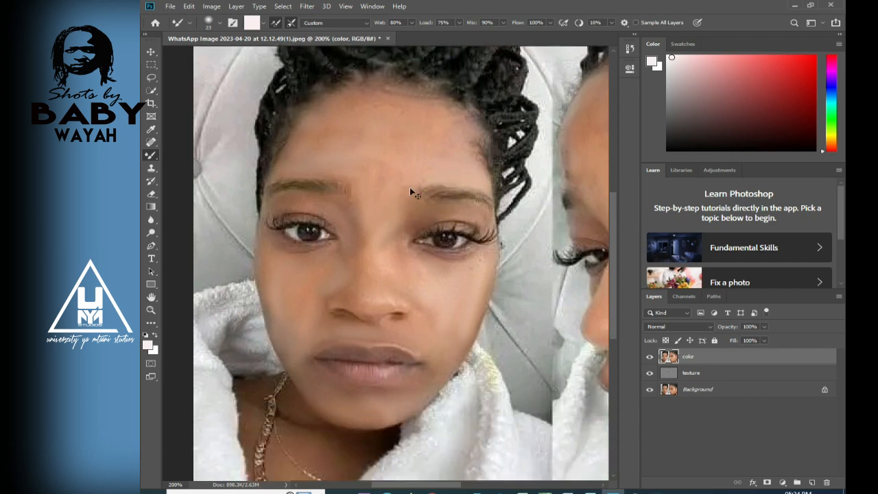
pyautogui.hotkey('ctrl', '-')
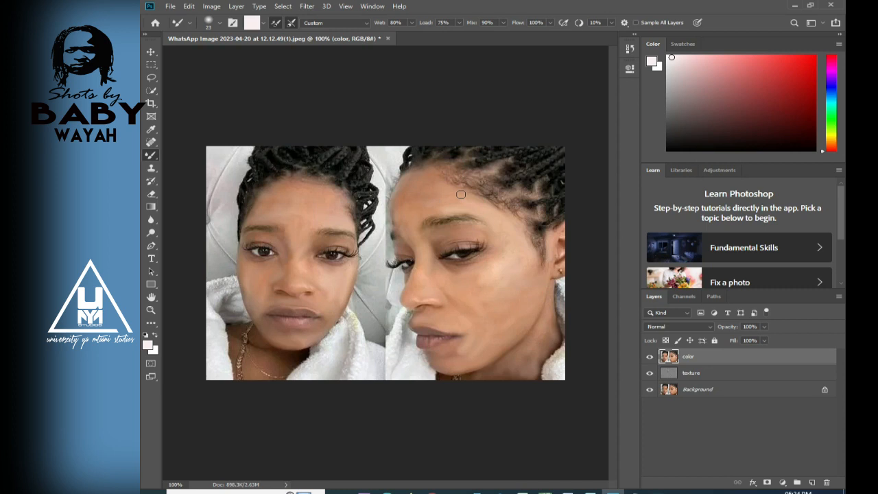
pyautogui.click(493, 277)
pyautogui.moveTo(473, 347); pyautogui.dragTo(474, 339)
# Touch up the front-facing face's cheeks, forehead, nose and upper lip area with the Mixer Brush
pyautogui.moveTo(278, 270); pyautogui.dragTo(276, 269)
pyautogui.moveTo(267, 206)
pyautogui.mouseDown()
pyautogui.moveTo(281, 213)
pyautogui.moveTo(302, 204)
pyautogui.mouseUp()
pyautogui.moveTo(301, 251)
pyautogui.mouseDown()
pyautogui.moveTo(296, 264)
pyautogui.moveTo(321, 302)
pyautogui.mouseUp()
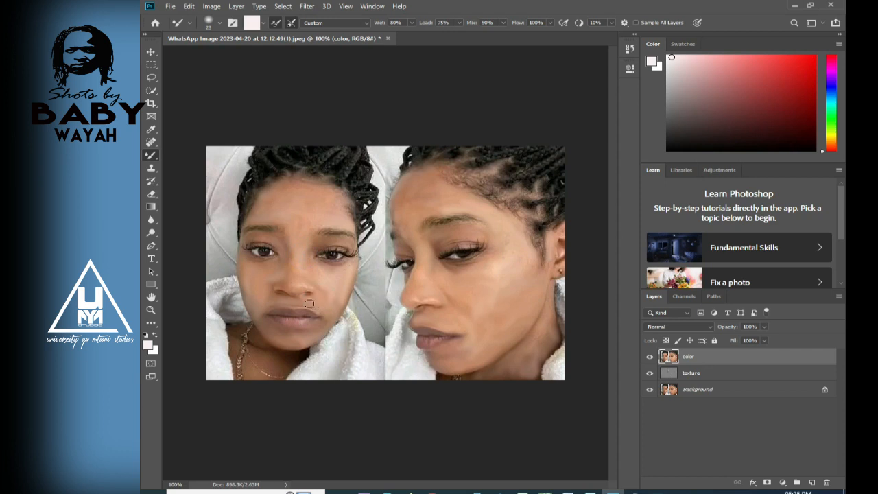
pyautogui.moveTo(306, 304); pyautogui.dragTo(266, 308)
pyautogui.click(257, 310)
# Touch up the side-facing face's inner cheek, chin and forehead with the Mixer Brush
pyautogui.click(455, 296)
pyautogui.moveTo(481, 350); pyautogui.dragTo(456, 352)
pyautogui.moveTo(437, 199); pyautogui.dragTo(420, 192)
# Preview other blend modes on the color layer and keep it at Normal
pyautogui.click(682, 328)
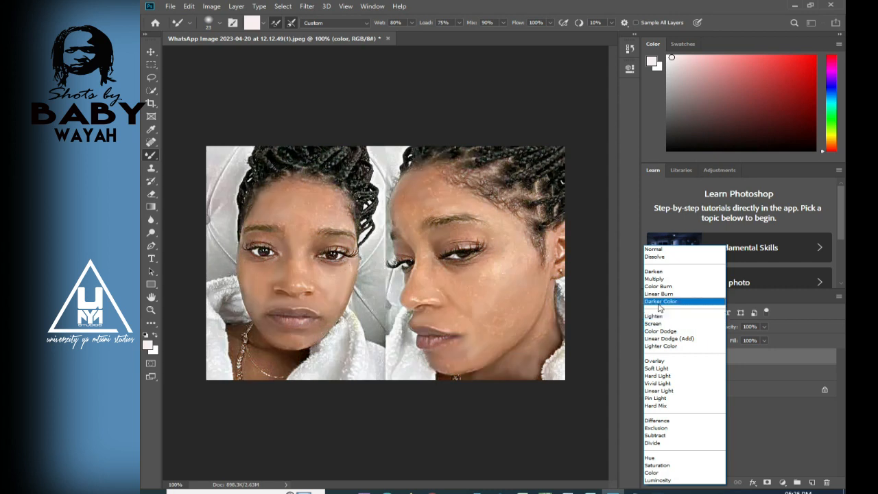
pyautogui.click(656, 250)
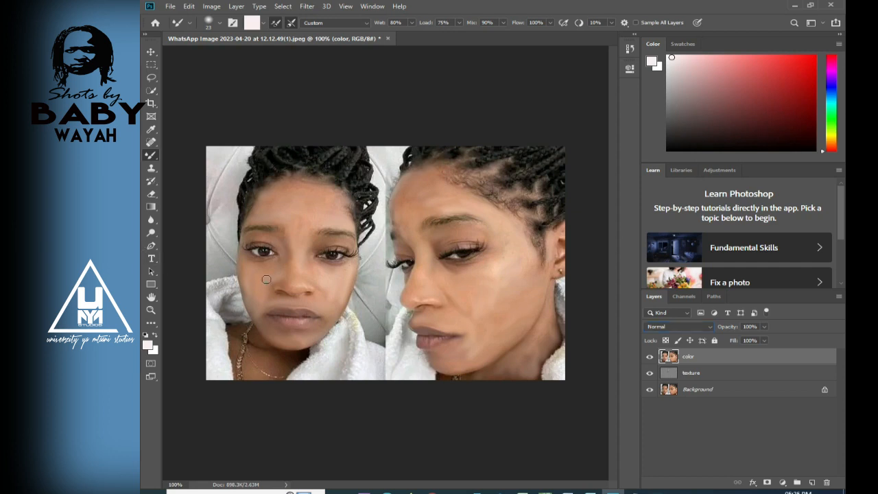
# Blend the remaining uneven spots on the front-facing face's cheeks and chin with the Mixer Brush
pyautogui.moveTo(280, 275); pyautogui.dragTo(277, 288)
pyautogui.moveTo(330, 316); pyautogui.dragTo(329, 293)
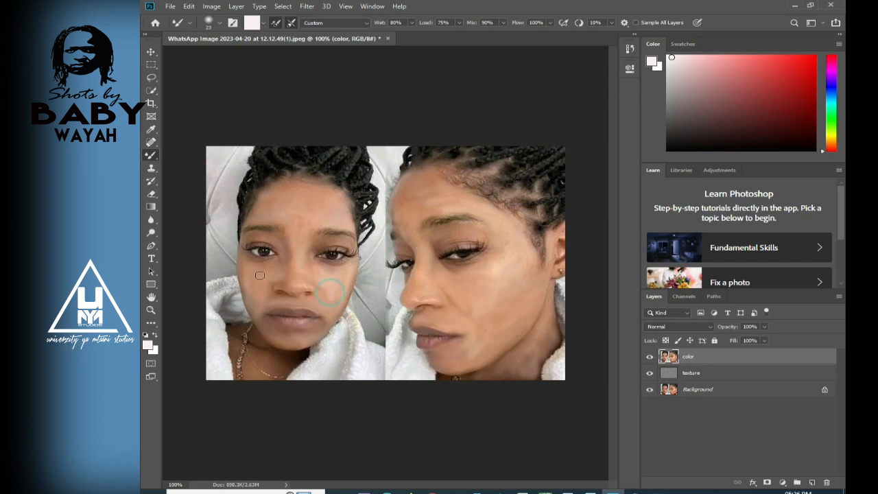
pyautogui.moveTo(246, 281); pyautogui.dragTo(250, 296)
pyautogui.moveTo(308, 345)
pyautogui.mouseDown()
pyautogui.moveTo(280, 340)
pyautogui.moveTo(278, 364)
pyautogui.moveTo(251, 348)
pyautogui.moveTo(261, 362)
pyautogui.moveTo(289, 369)
pyautogui.moveTo(261, 339)
pyautogui.moveTo(231, 361)
pyautogui.moveTo(232, 385)
pyautogui.moveTo(247, 365)
pyautogui.moveTo(247, 378)
pyautogui.moveTo(273, 383)
pyautogui.moveTo(279, 359)
pyautogui.mouseUp()
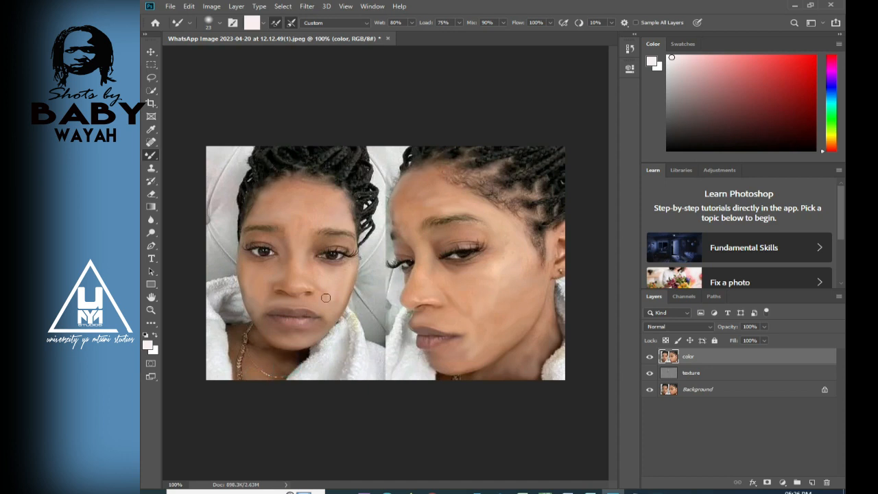
# Smooth a spot on the front-facing cheek and the side-facing face's cheek, jawline and forehead with the Mixer Brush
pyautogui.moveTo(314, 300)
pyautogui.mouseDown()
pyautogui.moveTo(330, 285)
pyautogui.moveTo(328, 307)
pyautogui.moveTo(330, 294)
pyautogui.mouseUp()
pyautogui.moveTo(518, 279); pyautogui.dragTo(505, 296)
pyautogui.moveTo(468, 354)
pyautogui.mouseDown()
pyautogui.moveTo(505, 346)
pyautogui.moveTo(471, 349)
pyautogui.moveTo(499, 336)
pyautogui.moveTo(467, 350)
pyautogui.moveTo(511, 338)
pyautogui.moveTo(498, 342)
pyautogui.moveTo(517, 334)
pyautogui.moveTo(494, 337)
pyautogui.moveTo(514, 327)
pyautogui.moveTo(487, 336)
pyautogui.moveTo(517, 324)
pyautogui.moveTo(492, 346)
pyautogui.moveTo(492, 337)
pyautogui.moveTo(512, 335)
pyautogui.moveTo(500, 352)
pyautogui.moveTo(522, 328)
pyautogui.moveTo(480, 352)
pyautogui.mouseUp()
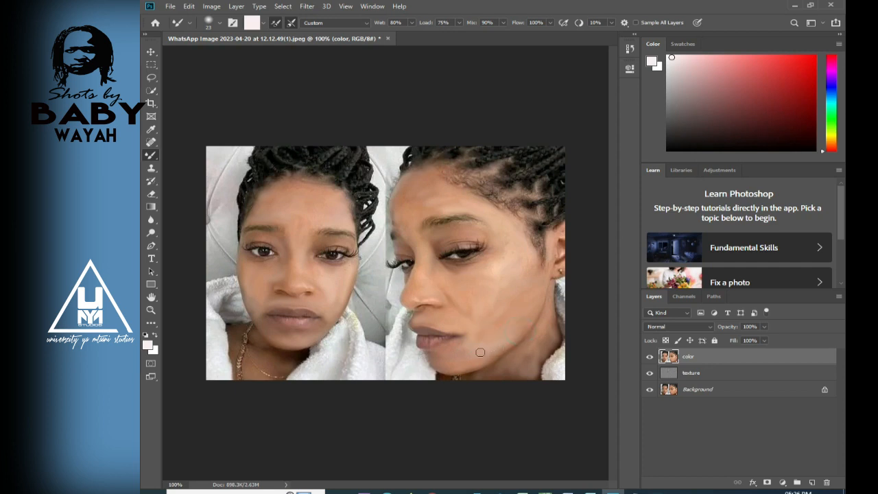
pyautogui.moveTo(488, 314)
pyautogui.mouseDown()
pyautogui.moveTo(488, 338)
pyautogui.moveTo(481, 318)
pyautogui.moveTo(479, 339)
pyautogui.moveTo(516, 314)
pyautogui.moveTo(507, 284)
pyautogui.moveTo(482, 283)
pyautogui.moveTo(478, 308)
pyautogui.moveTo(467, 299)
pyautogui.moveTo(477, 314)
pyautogui.moveTo(466, 299)
pyautogui.moveTo(475, 323)
pyautogui.moveTo(472, 281)
pyautogui.moveTo(491, 298)
pyautogui.moveTo(494, 276)
pyautogui.mouseUp()
pyautogui.moveTo(520, 304)
pyautogui.mouseDown()
pyautogui.moveTo(506, 290)
pyautogui.moveTo(518, 332)
pyautogui.mouseUp()
pyautogui.moveTo(420, 182)
pyautogui.mouseDown()
pyautogui.moveTo(423, 204)
pyautogui.moveTo(416, 181)
pyautogui.moveTo(417, 198)
pyautogui.moveTo(416, 184)
pyautogui.moveTo(422, 199)
pyautogui.moveTo(426, 184)
pyautogui.moveTo(459, 201)
pyautogui.moveTo(435, 182)
pyautogui.moveTo(439, 198)
pyautogui.moveTo(419, 186)
pyautogui.moveTo(432, 200)
pyautogui.moveTo(421, 195)
pyautogui.moveTo(400, 214)
pyautogui.mouseUp()
pyautogui.moveTo(523, 305)
pyautogui.mouseDown()
pyautogui.moveTo(513, 330)
pyautogui.moveTo(524, 314)
pyautogui.moveTo(520, 336)
pyautogui.moveTo(546, 330)
pyautogui.moveTo(534, 338)
pyautogui.moveTo(544, 342)
pyautogui.moveTo(544, 328)
pyautogui.moveTo(552, 341)
pyautogui.moveTo(545, 335)
pyautogui.moveTo(540, 344)
pyautogui.moveTo(542, 365)
pyautogui.moveTo(533, 346)
pyautogui.moveTo(528, 376)
pyautogui.moveTo(535, 353)
pyautogui.moveTo(510, 374)
pyautogui.mouseUp()
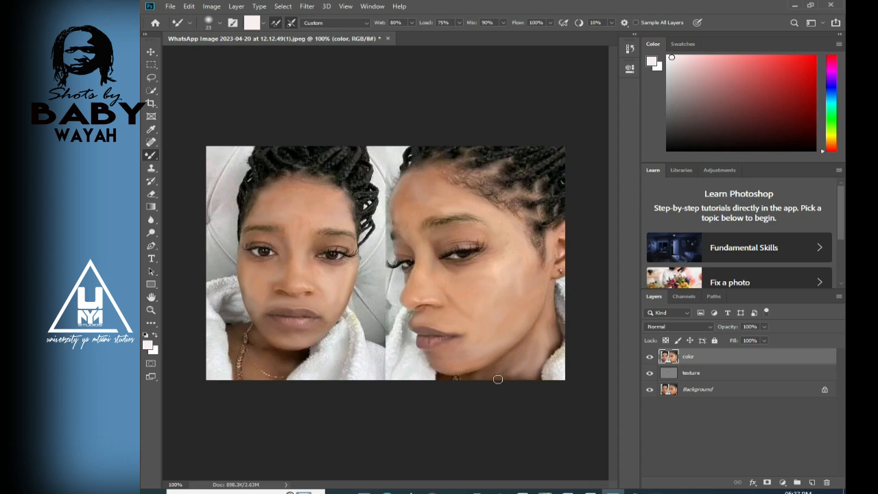
# Blend the dark neck area beneath the side-facing face's jaw with the Mixer Brush
pyautogui.moveTo(511, 373)
pyautogui.mouseDown()
pyautogui.moveTo(477, 384)
pyautogui.moveTo(531, 384)
pyautogui.moveTo(538, 376)
pyautogui.moveTo(541, 389)
pyautogui.moveTo(544, 358)
pyautogui.moveTo(556, 349)
pyautogui.moveTo(553, 303)
pyautogui.moveTo(559, 323)
pyautogui.moveTo(552, 310)
pyautogui.moveTo(551, 340)
pyautogui.moveTo(546, 313)
pyautogui.moveTo(546, 366)
pyautogui.moveTo(535, 333)
pyautogui.mouseUp()
pyautogui.click(529, 344)
pyautogui.moveTo(541, 353); pyautogui.dragTo(540, 315)
pyautogui.click(530, 343)
pyautogui.moveTo(530, 346)
pyautogui.mouseDown()
pyautogui.moveTo(530, 361)
pyautogui.moveTo(489, 369)
pyautogui.moveTo(519, 366)
pyautogui.moveTo(500, 370)
pyautogui.moveTo(510, 358)
pyautogui.moveTo(494, 370)
pyautogui.mouseUp()
pyautogui.click(494, 369)
pyautogui.click(480, 376)
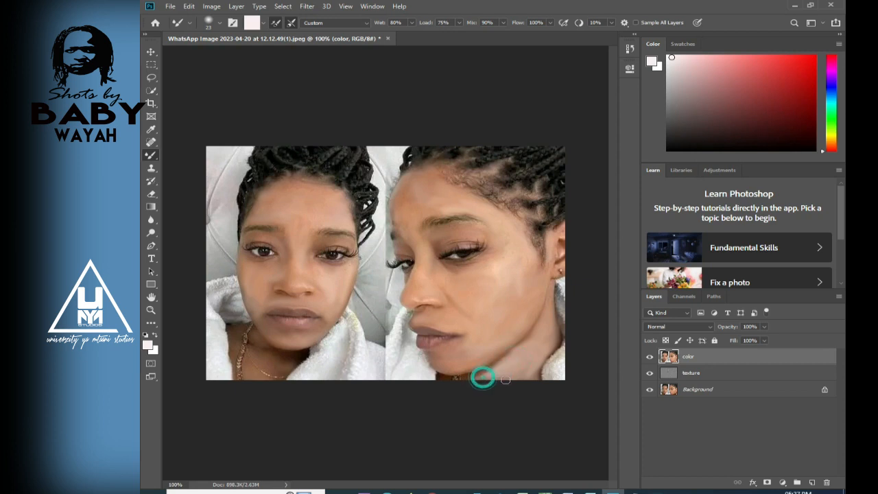
pyautogui.click(493, 378)
pyautogui.click(490, 378)
pyautogui.click(486, 373)
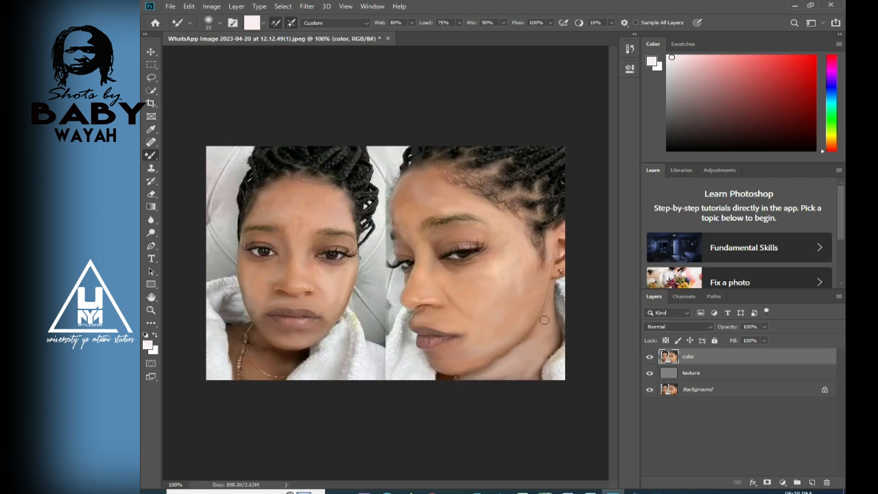
# Even out the side-facing face's jaw edge, chin and outer cheek near the ear with the Mixer Brush
pyautogui.moveTo(537, 329); pyautogui.dragTo(518, 346)
pyautogui.click(441, 351)
pyautogui.click(465, 350)
pyautogui.moveTo(446, 363)
pyautogui.mouseDown()
pyautogui.moveTo(463, 351)
pyautogui.moveTo(452, 352)
pyautogui.moveTo(482, 358)
pyautogui.moveTo(464, 368)
pyautogui.moveTo(468, 344)
pyautogui.moveTo(450, 365)
pyautogui.moveTo(483, 344)
pyautogui.mouseUp()
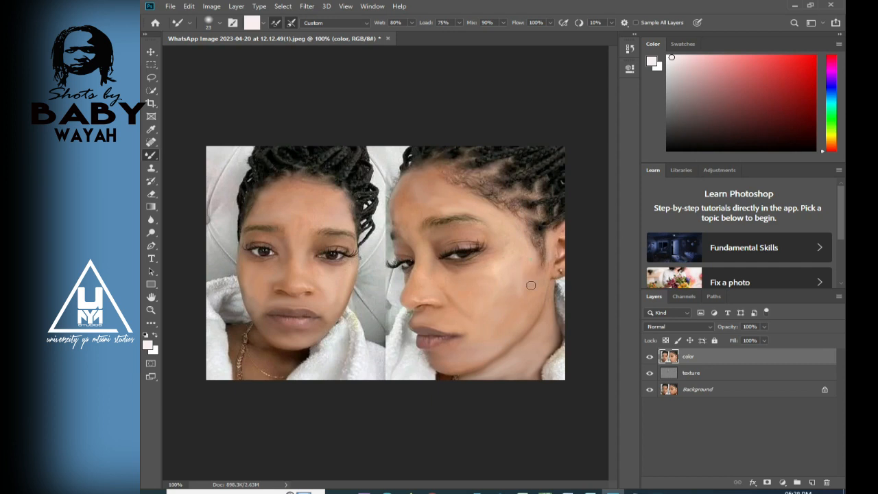
pyautogui.moveTo(539, 271)
pyautogui.mouseDown()
pyautogui.moveTo(533, 295)
pyautogui.moveTo(539, 259)
pyautogui.moveTo(527, 273)
pyautogui.moveTo(526, 297)
pyautogui.moveTo(534, 264)
pyautogui.moveTo(508, 292)
pyautogui.moveTo(523, 263)
pyautogui.moveTo(487, 302)
pyautogui.moveTo(531, 283)
pyautogui.moveTo(496, 294)
pyautogui.moveTo(506, 306)
pyautogui.moveTo(496, 302)
pyautogui.moveTo(491, 312)
pyautogui.moveTo(493, 302)
pyautogui.moveTo(475, 291)
pyautogui.moveTo(501, 328)
pyautogui.moveTo(504, 291)
pyautogui.mouseUp()
# Soften the front-facing face's two cheeks and the middle of its forehead with the Mixer Brush
pyautogui.moveTo(268, 276)
pyautogui.mouseDown()
pyautogui.moveTo(250, 288)
pyautogui.moveTo(275, 279)
pyautogui.mouseUp()
pyautogui.click(276, 268)
pyautogui.moveTo(335, 284)
pyautogui.mouseDown()
pyautogui.moveTo(358, 268)
pyautogui.moveTo(349, 289)
pyautogui.mouseUp()
pyautogui.click(338, 286)
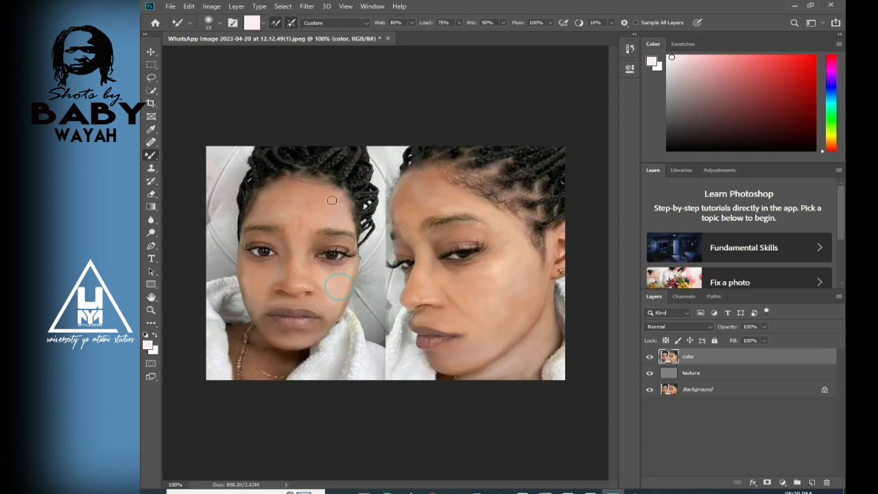
pyautogui.moveTo(295, 189)
pyautogui.mouseDown()
pyautogui.moveTo(306, 188)
pyautogui.moveTo(298, 236)
pyautogui.mouseUp()
pyautogui.moveTo(299, 210); pyautogui.dragTo(299, 230)
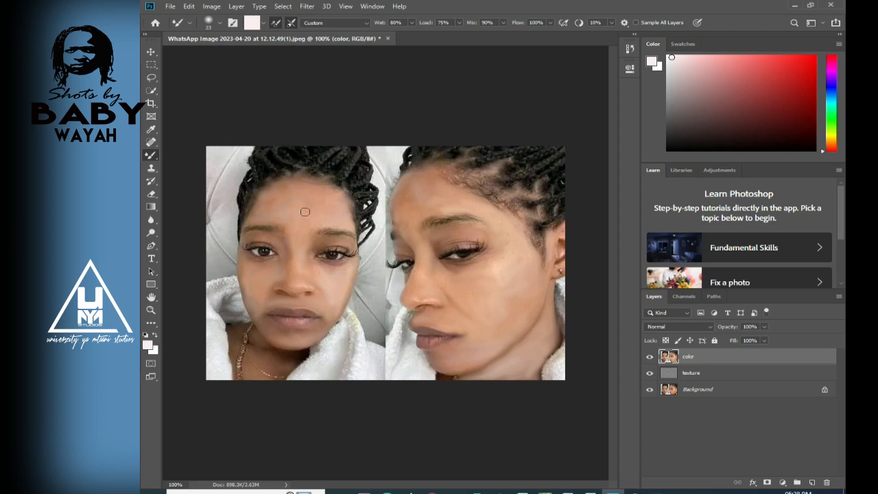